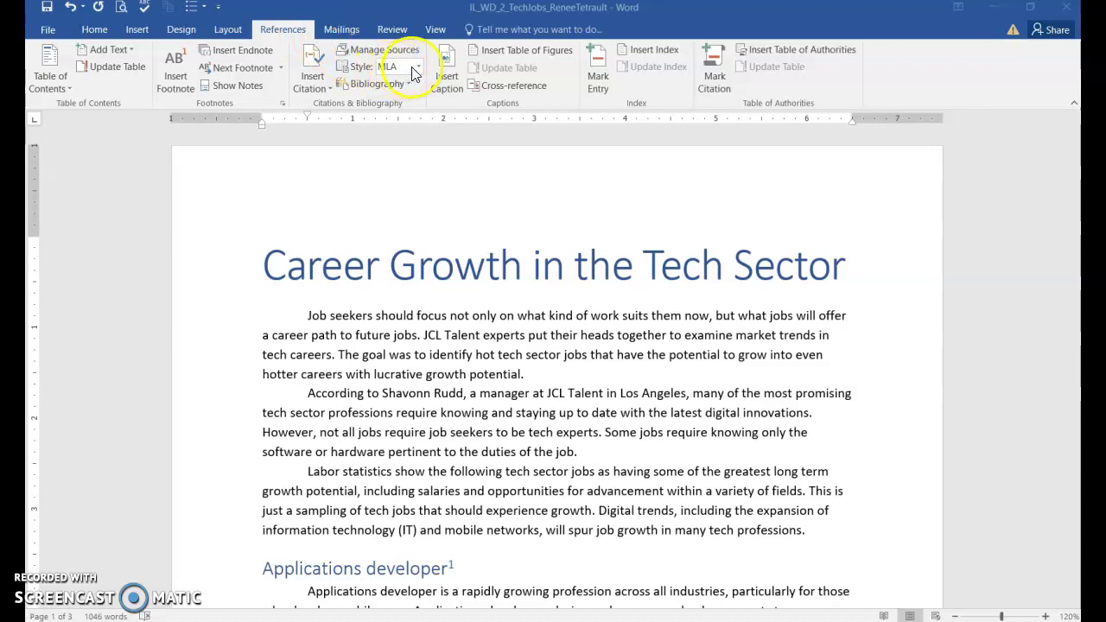
Place the cursor after 'duties of the job' in the report's second paragraph
{"action": "left_click", "coordinate": [581, 455]}
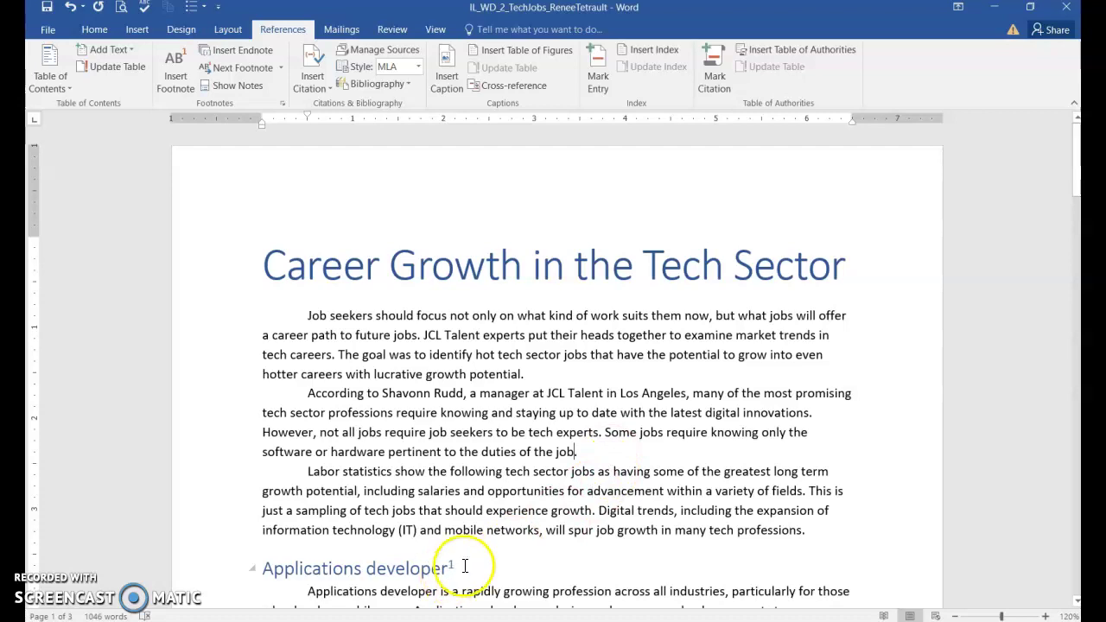
{"action": "scroll", "coordinate": [467, 553], "scroll_direction": "down", "scroll_amount": 6}
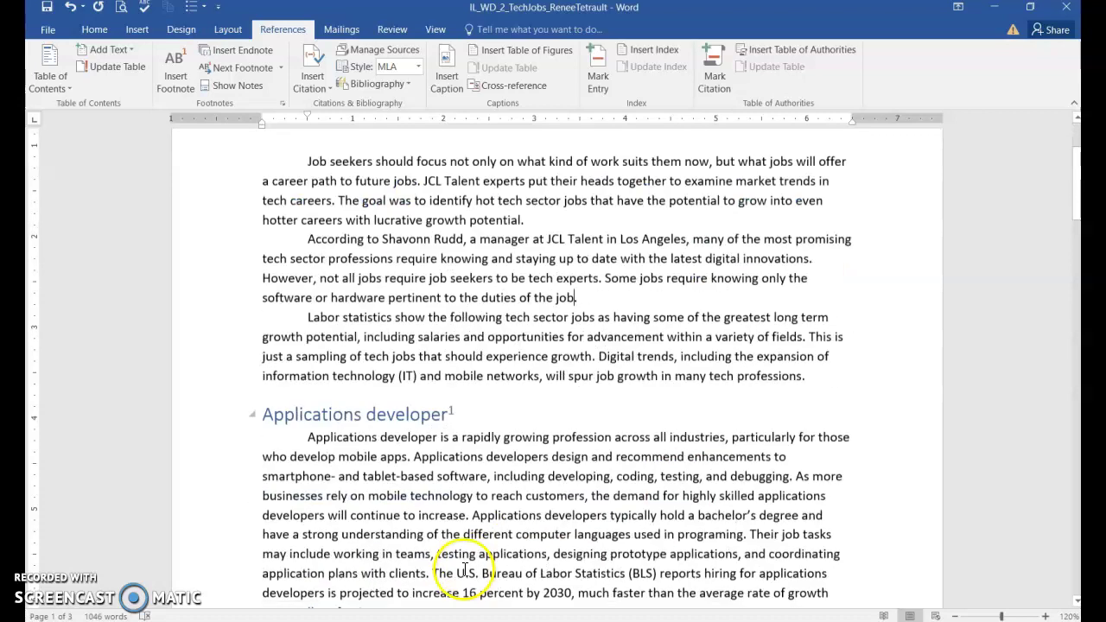
{"action": "scroll", "coordinate": [453, 533], "scroll_direction": "down", "scroll_amount": 2}
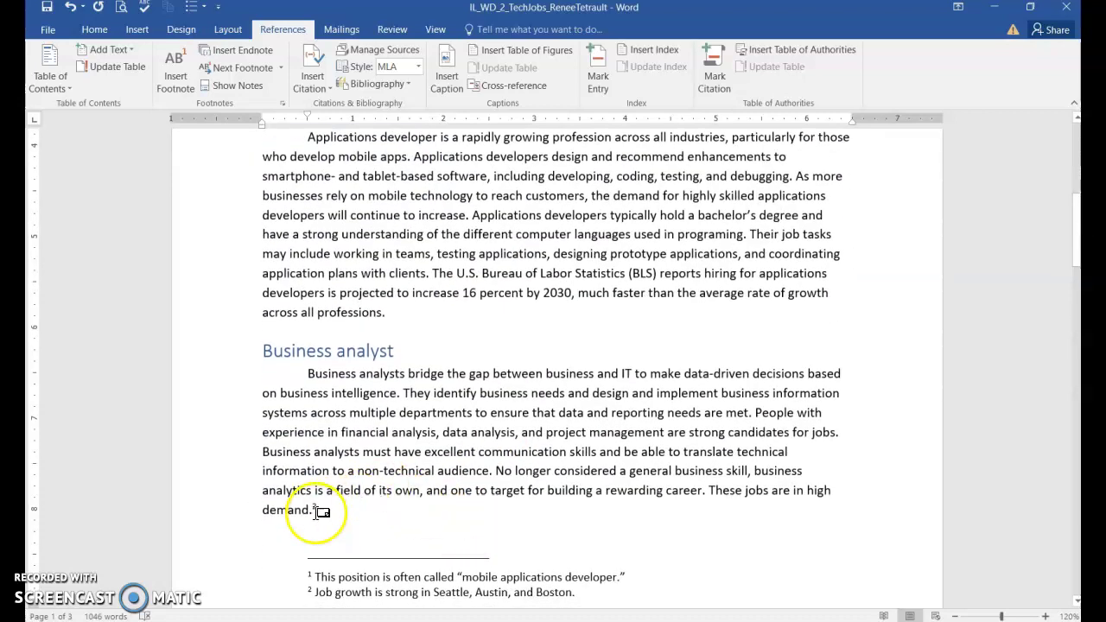
{"action": "scroll", "coordinate": [389, 497], "scroll_direction": "up", "scroll_amount": 4}
{"action": "scroll", "coordinate": [483, 471], "scroll_direction": "up", "scroll_amount": 4}
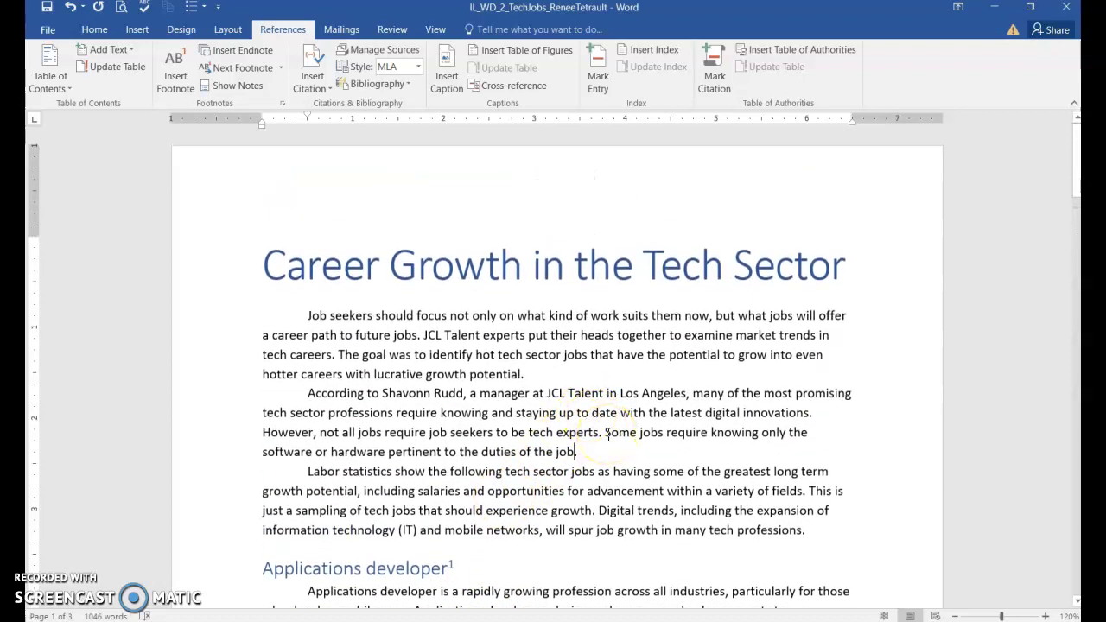
Add and cite a new 2021 Report source by corporate author JCL Talent, 'Digital Innovations: The Outlook For Job Seekers'
{"action": "left_click", "coordinate": [316, 81]}
{"action": "left_click", "coordinate": [368, 133]}
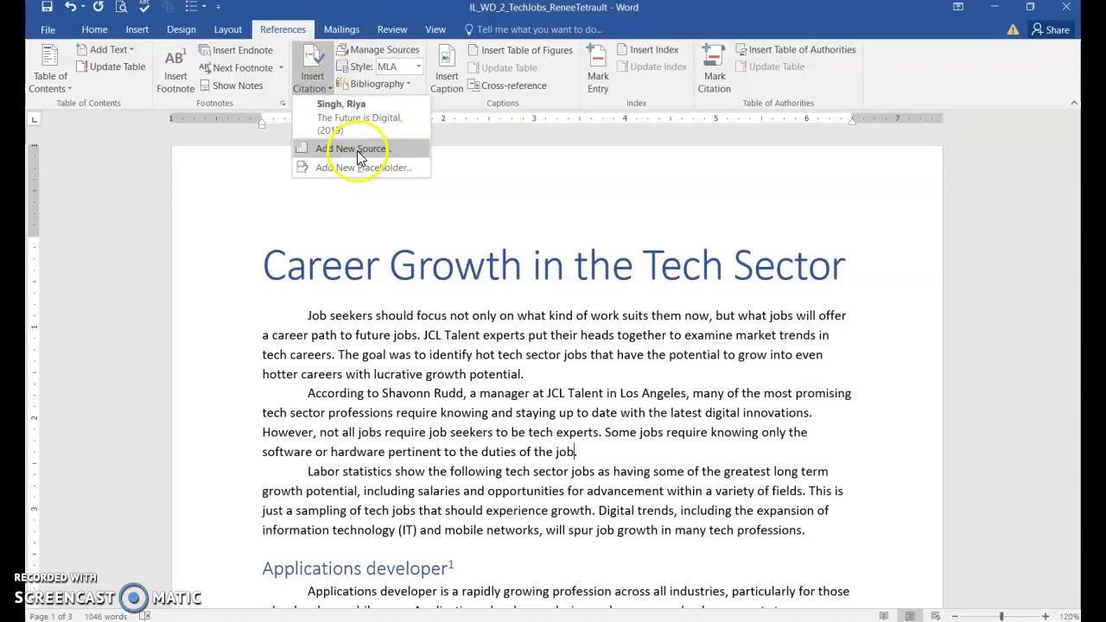
{"action": "left_click", "coordinate": [354, 149]}
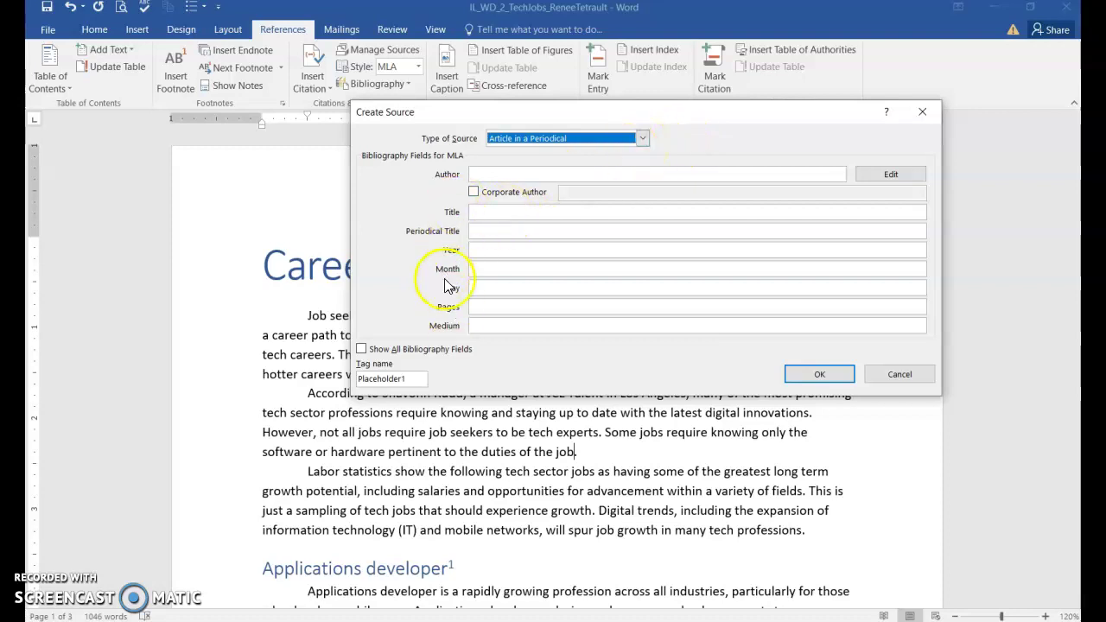
{"action": "left_click", "coordinate": [642, 139]}
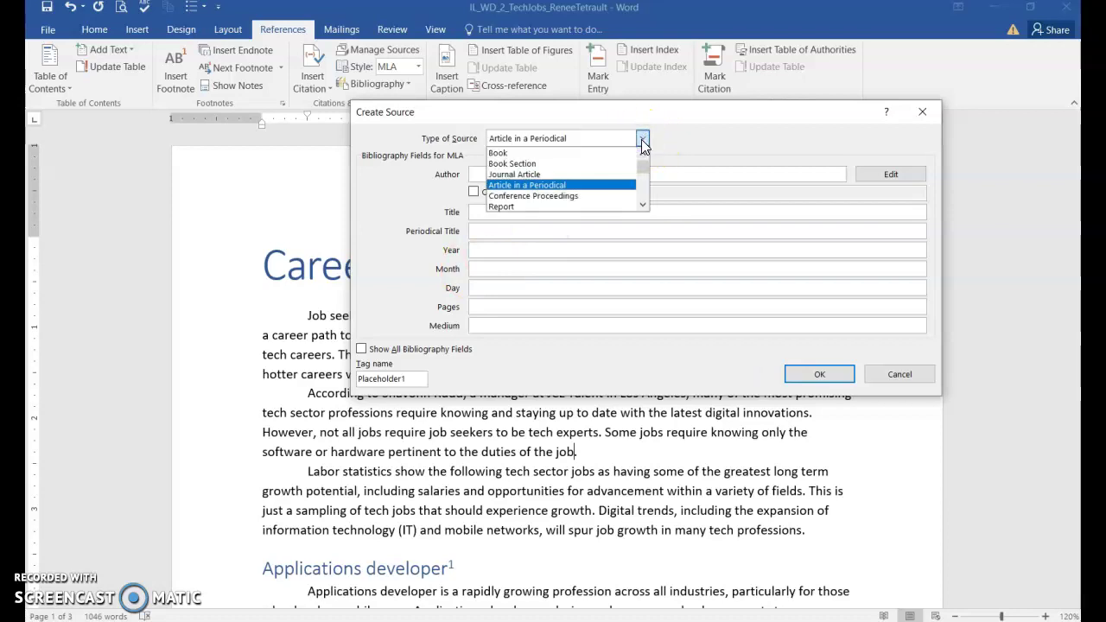
{"action": "left_click", "coordinate": [525, 207]}
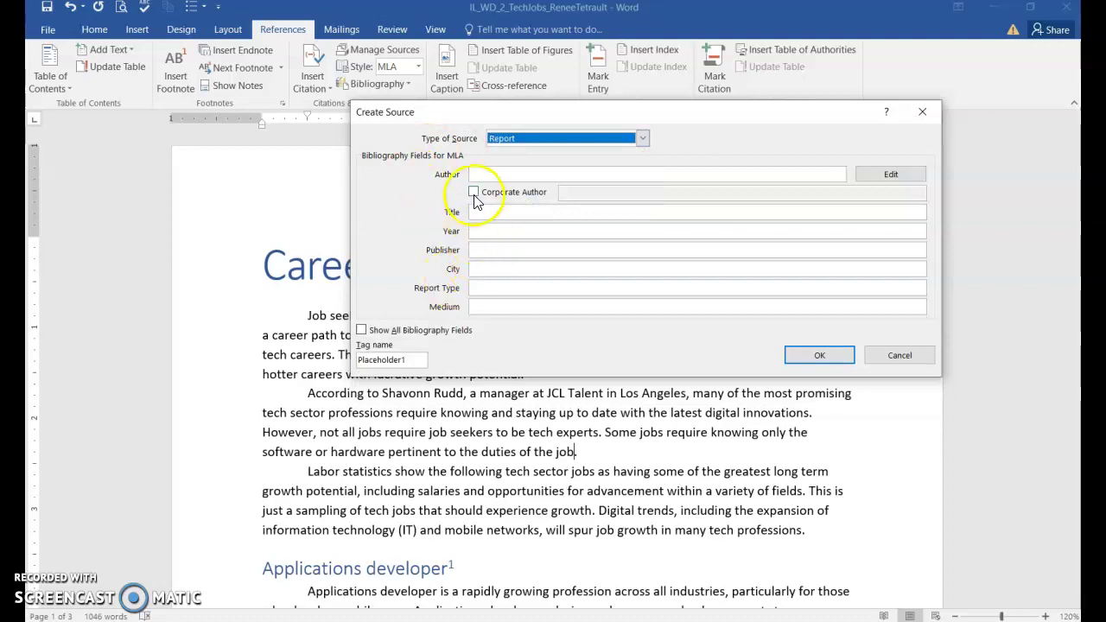
{"action": "left_click", "coordinate": [474, 193]}
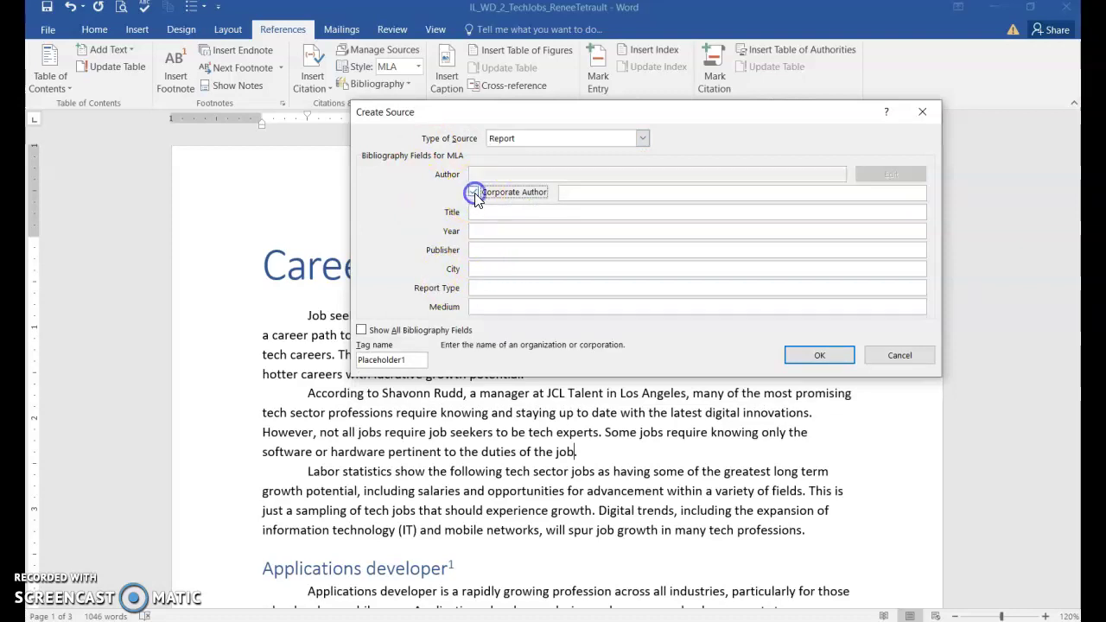
{"action": "left_click", "coordinate": [596, 197]}
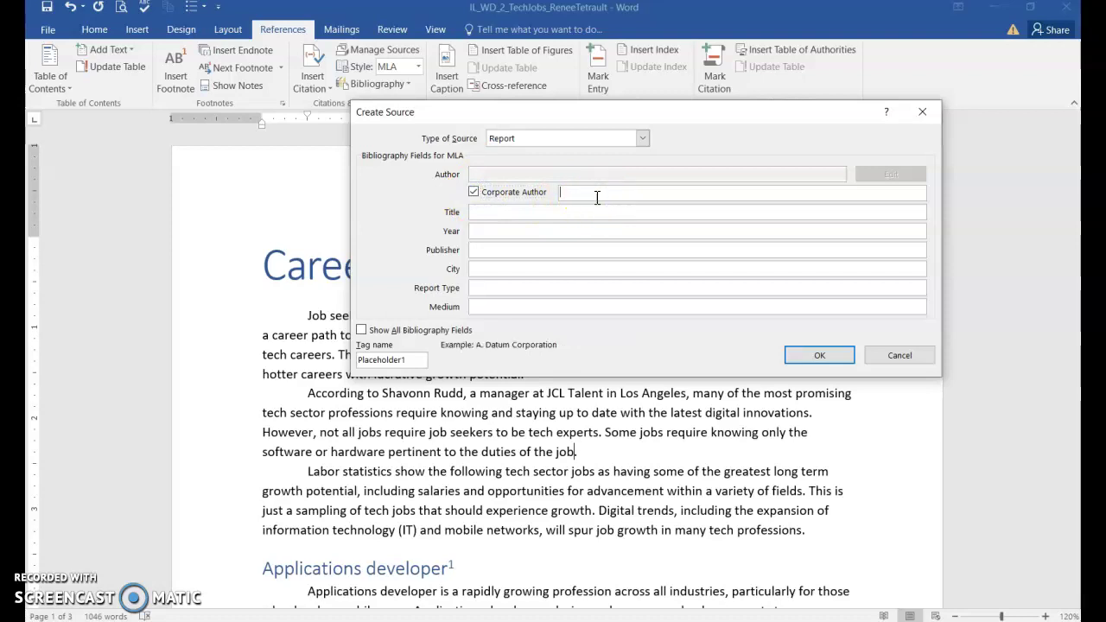
{"action": "left_click", "coordinate": [599, 202]}
{"action": "left_click", "coordinate": [630, 224]}
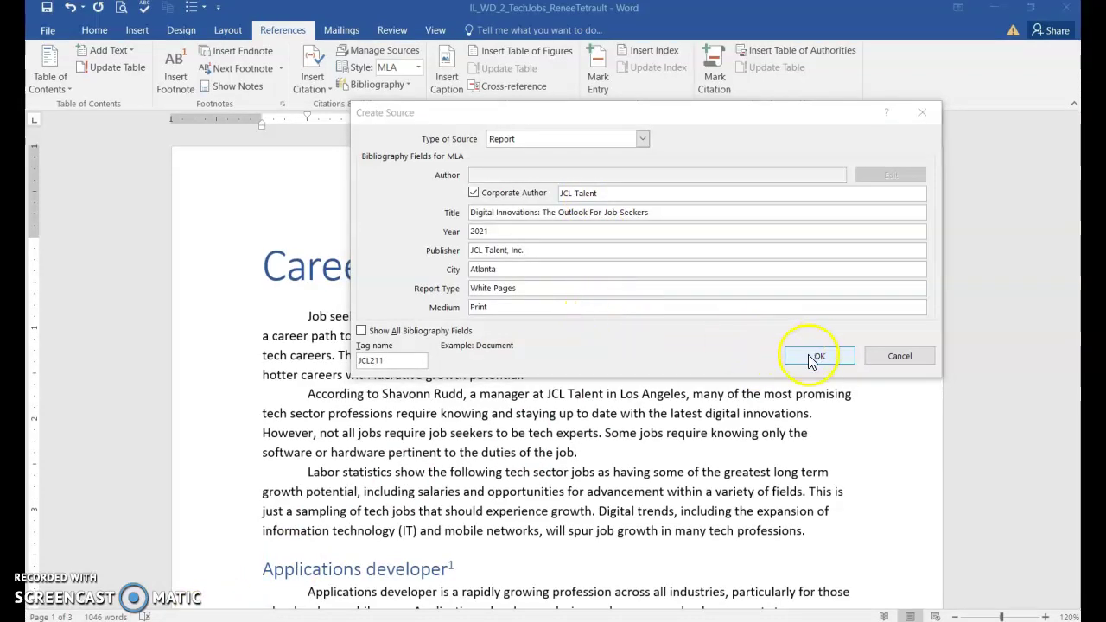
{"action": "left_click", "coordinate": [808, 354]}
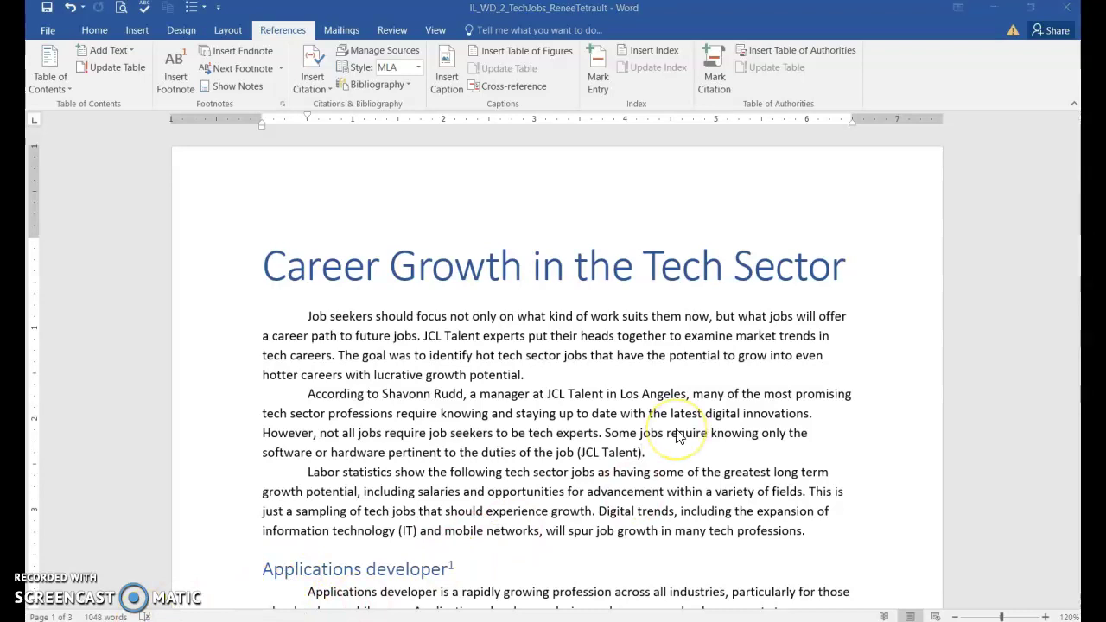
{"action": "left_click", "coordinate": [625, 454]}
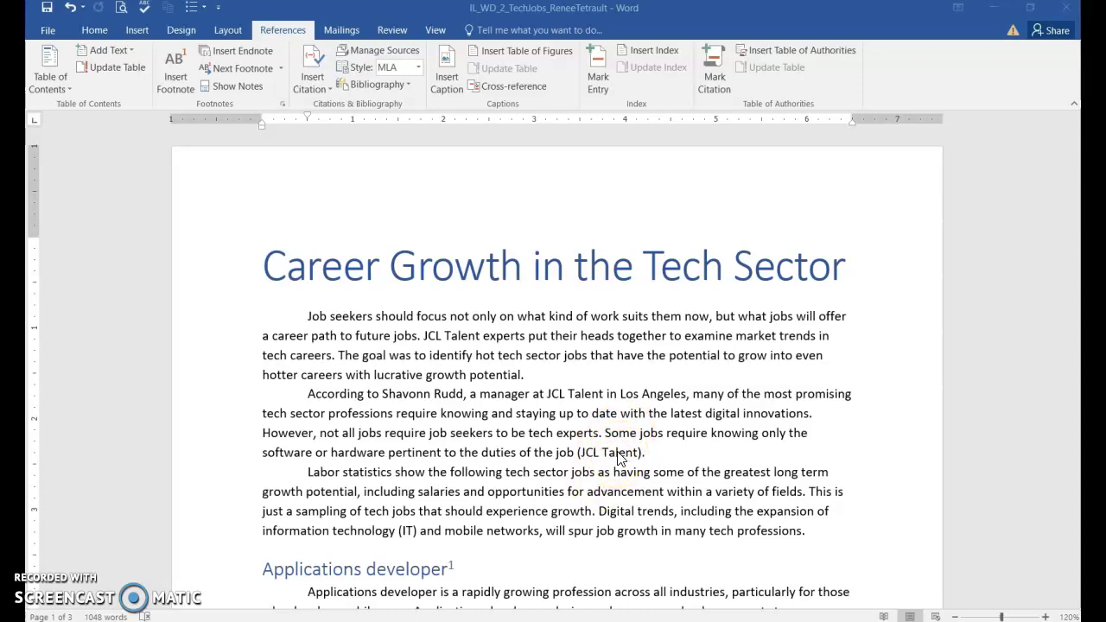
Edit the JCL Talent citation to add page 15 so it reads (JCL Talent 15)
{"action": "left_click", "coordinate": [615, 454]}
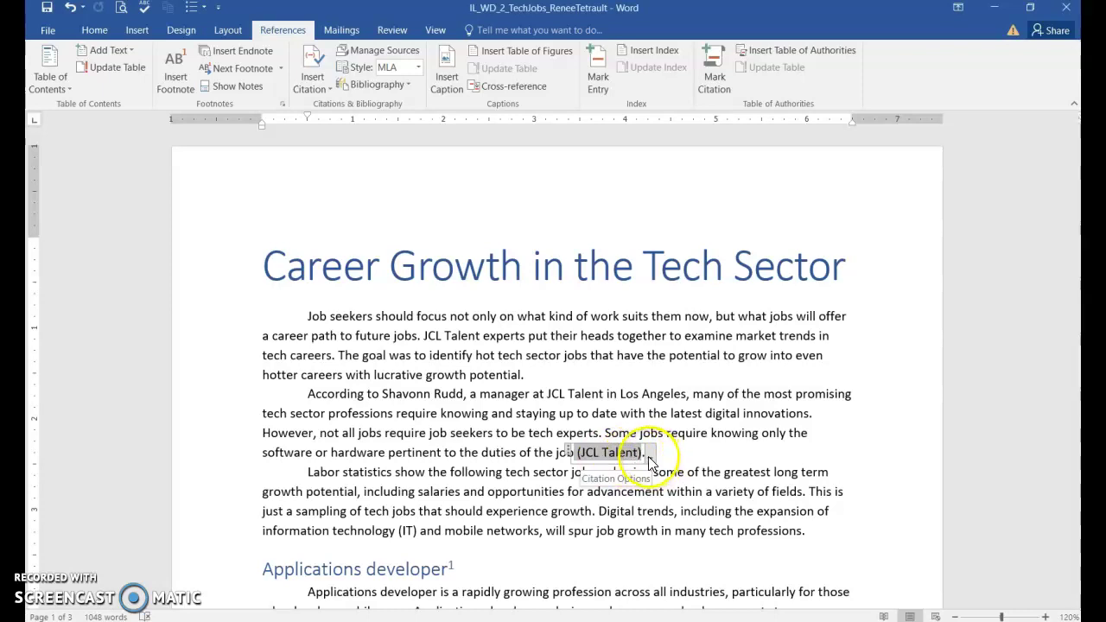
{"action": "left_click", "coordinate": [650, 457]}
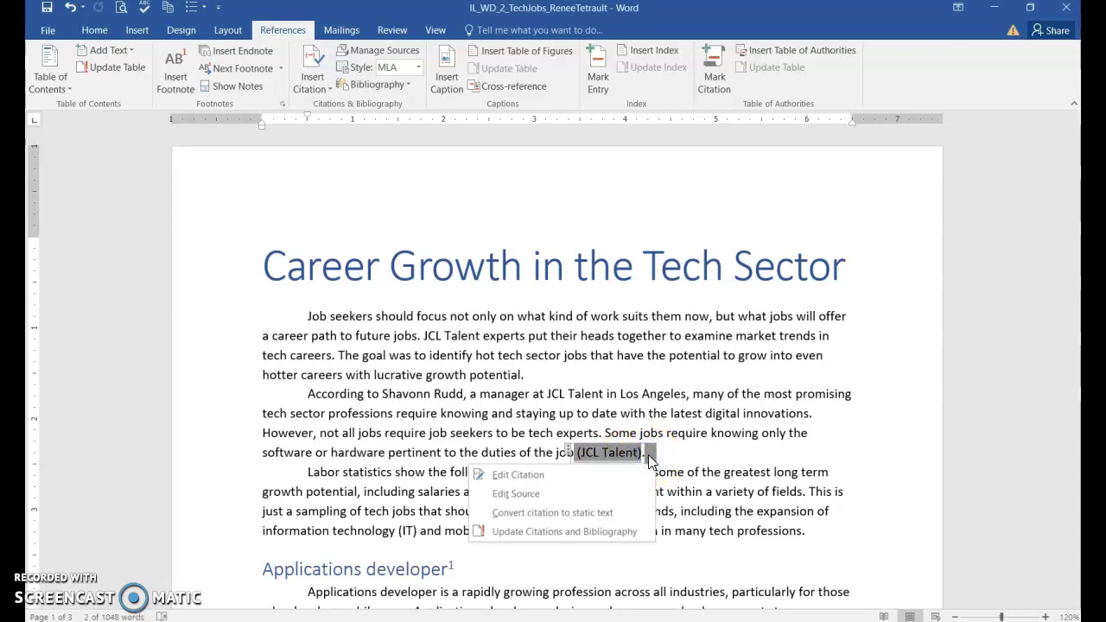
{"action": "left_click", "coordinate": [518, 474]}
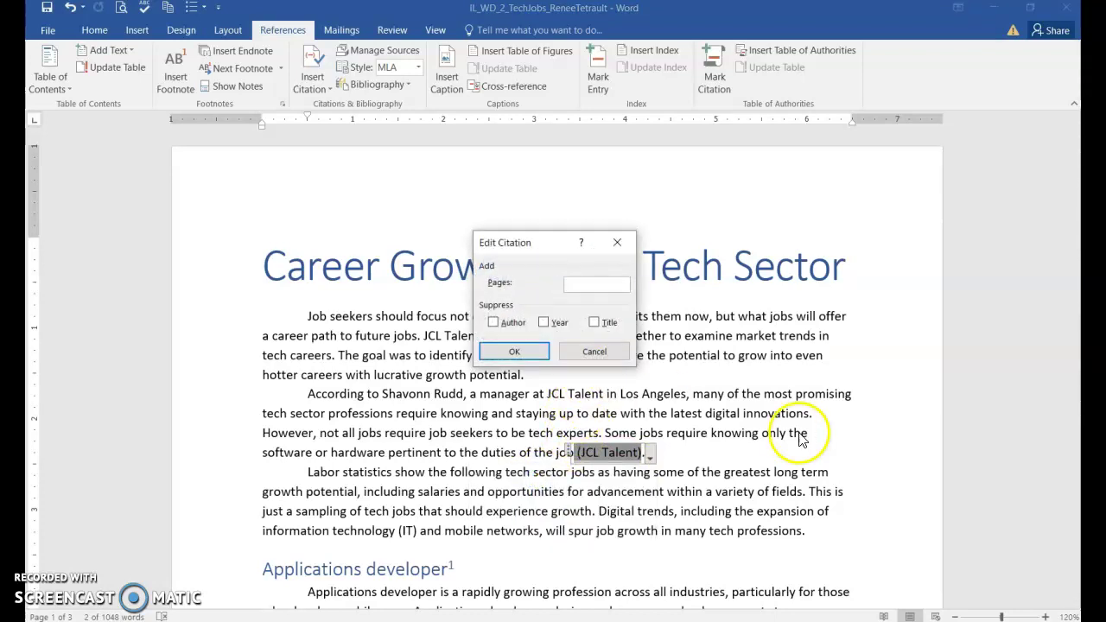
{"action": "type", "text": "15"}
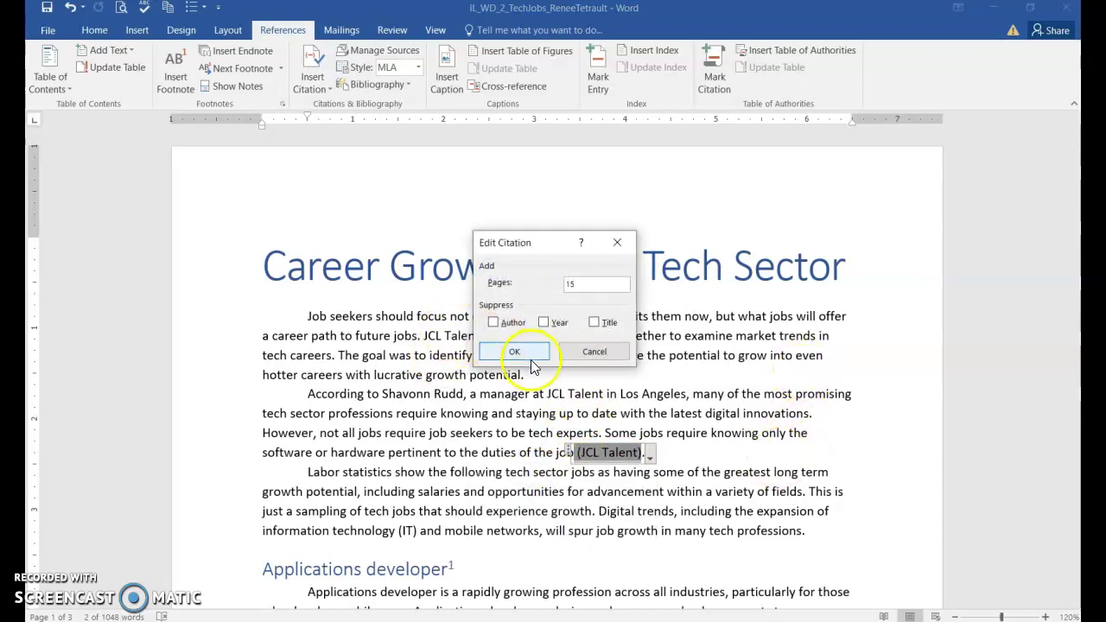
{"action": "left_click", "coordinate": [517, 352]}
{"action": "left_click", "coordinate": [679, 491]}
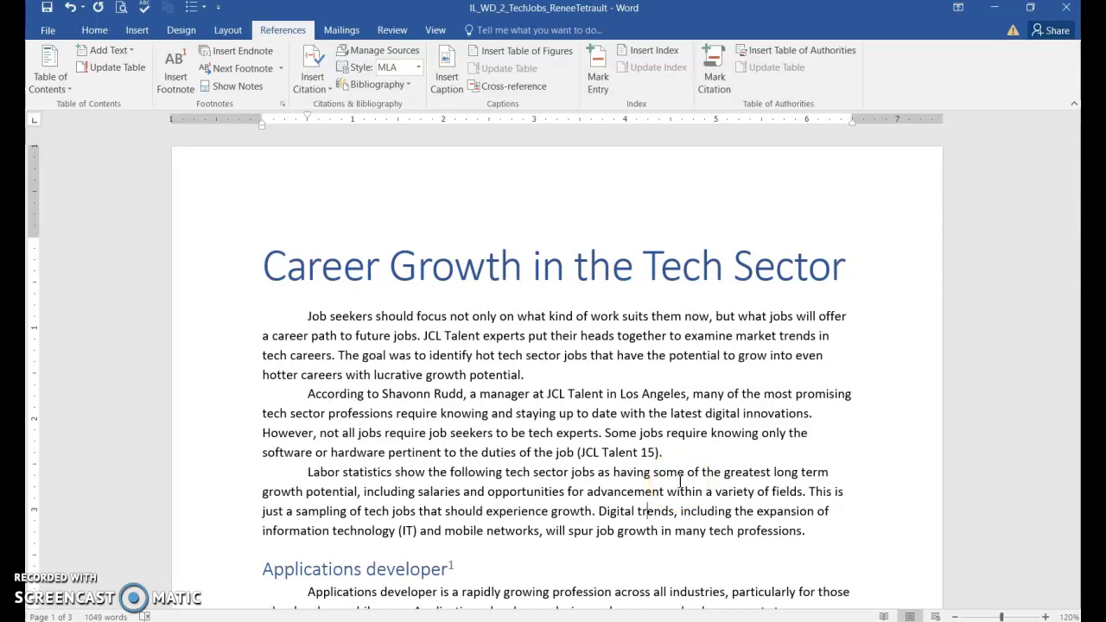
Place the cursor after 'across all professions.' at the end of the Applications developer paragraph
{"action": "left_click", "coordinate": [665, 490]}
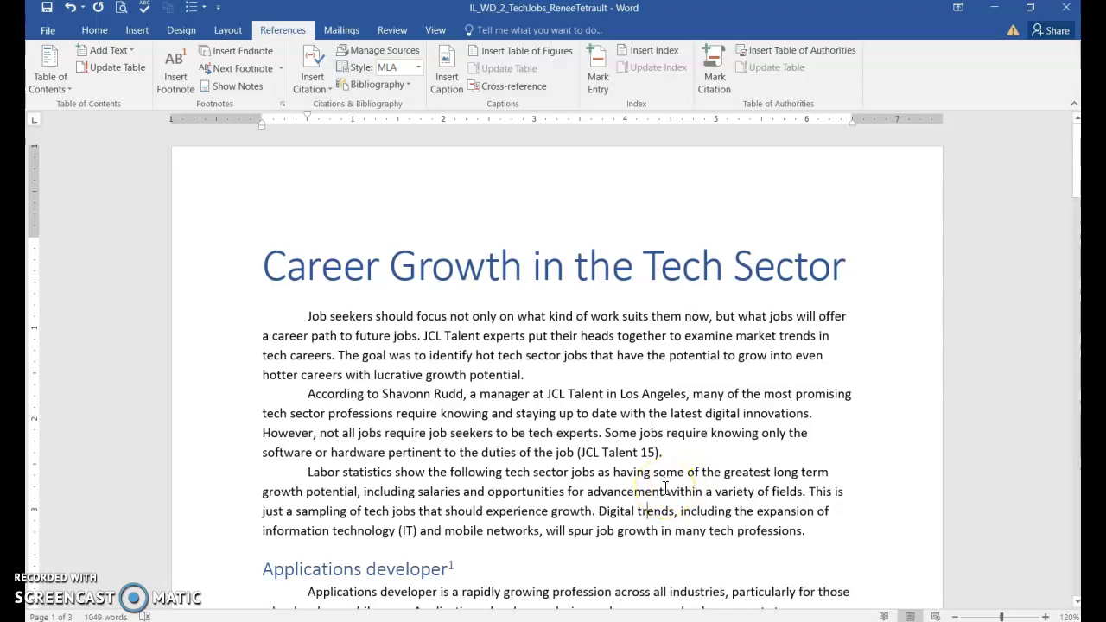
{"action": "scroll", "coordinate": [665, 490], "scroll_direction": "down", "scroll_amount": 5}
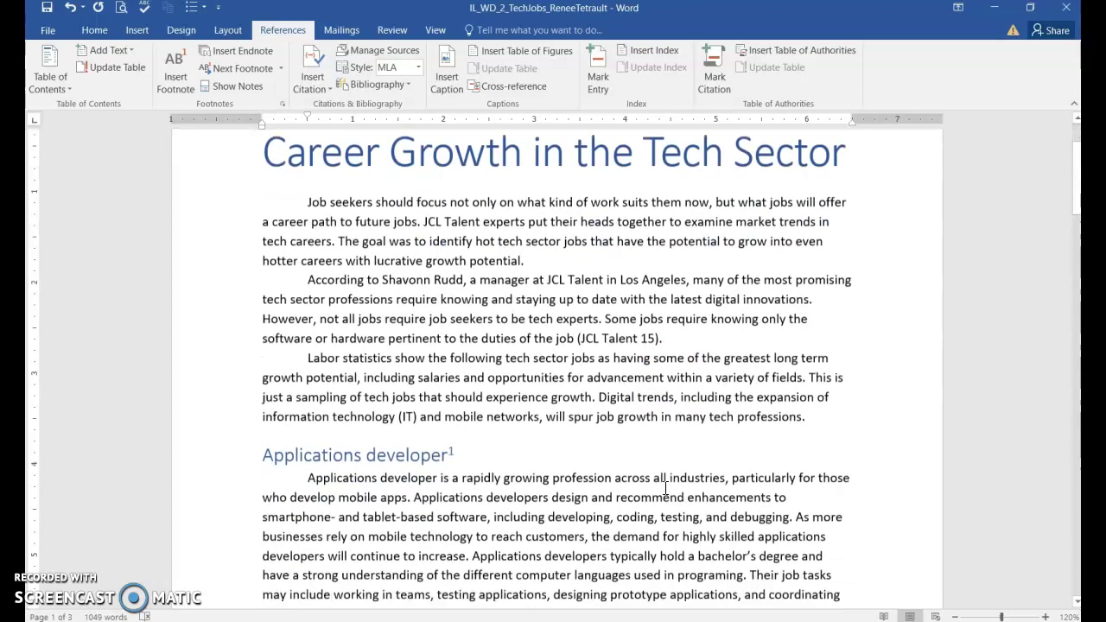
{"action": "left_click", "coordinate": [520, 519]}
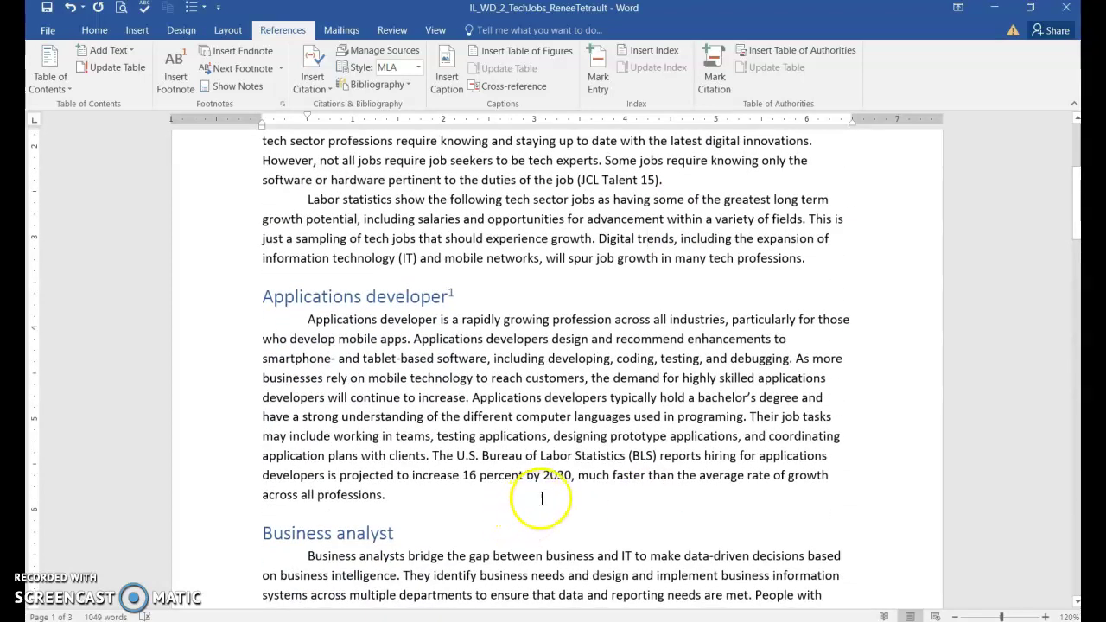
{"action": "left_click", "coordinate": [366, 448]}
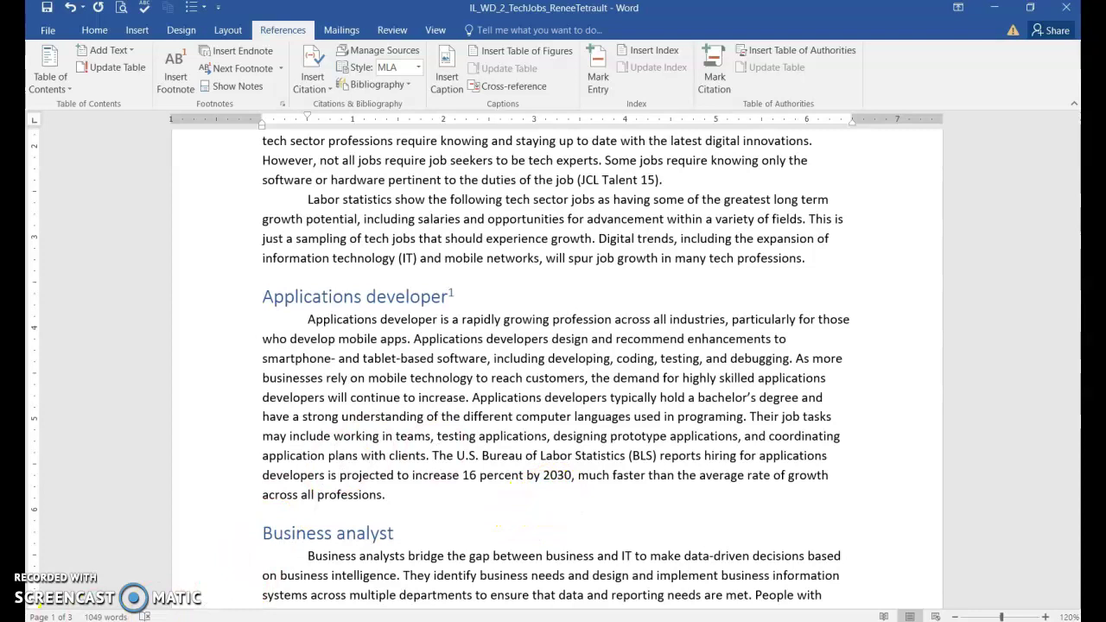
{"action": "left_click", "coordinate": [397, 491]}
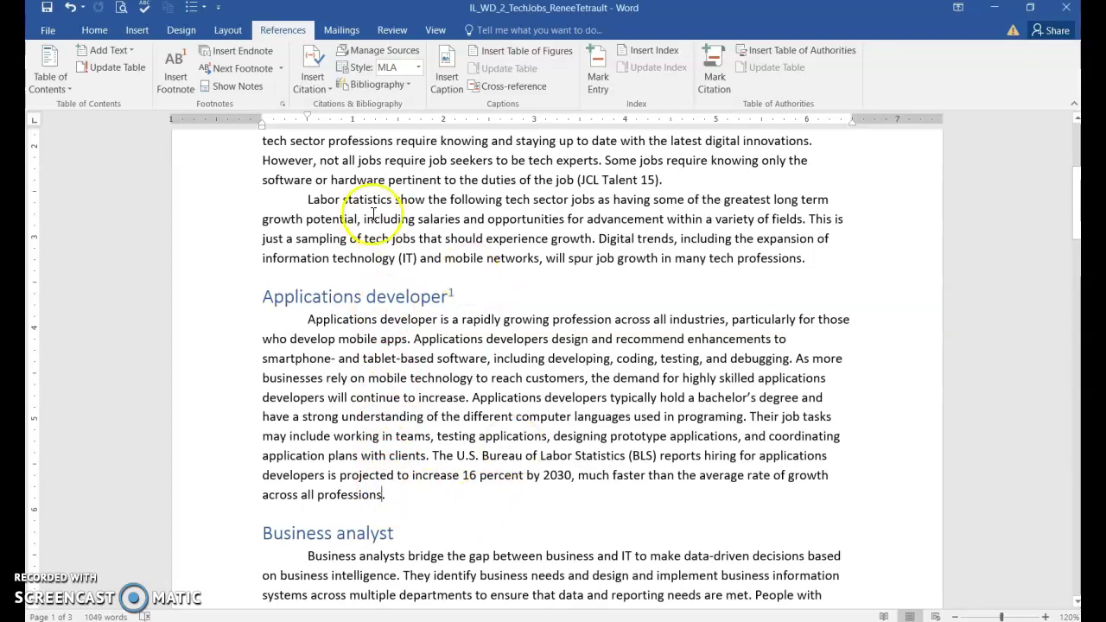
Add and cite a Document From Web site source: U. S. Bureau of Labor Statistics, Monthly Labor Review
{"action": "left_click", "coordinate": [309, 71]}
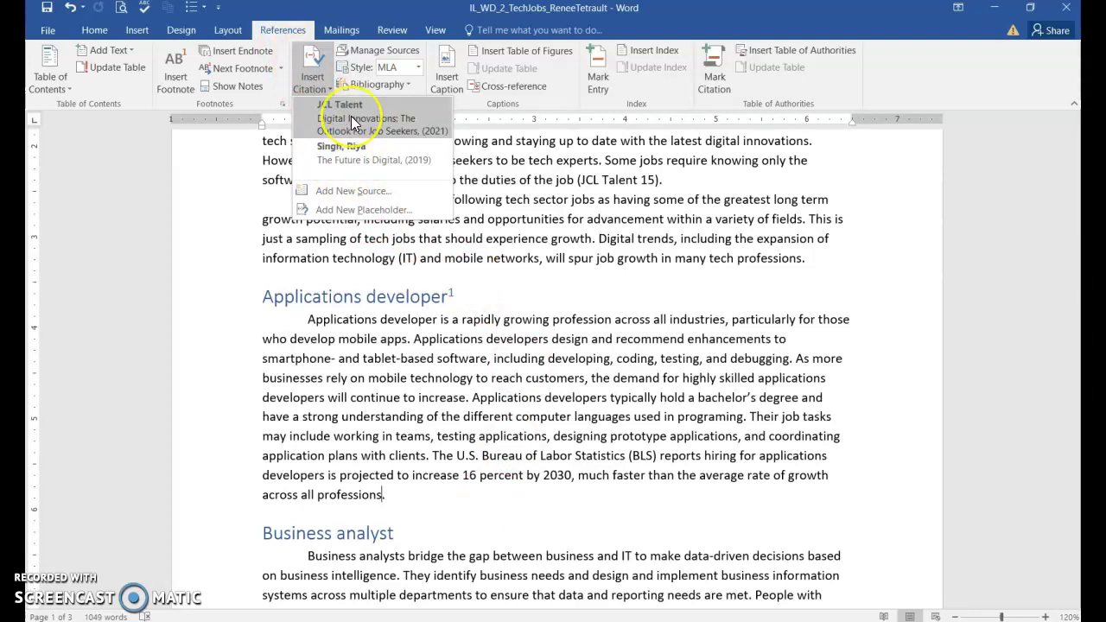
{"action": "left_click", "coordinate": [366, 191]}
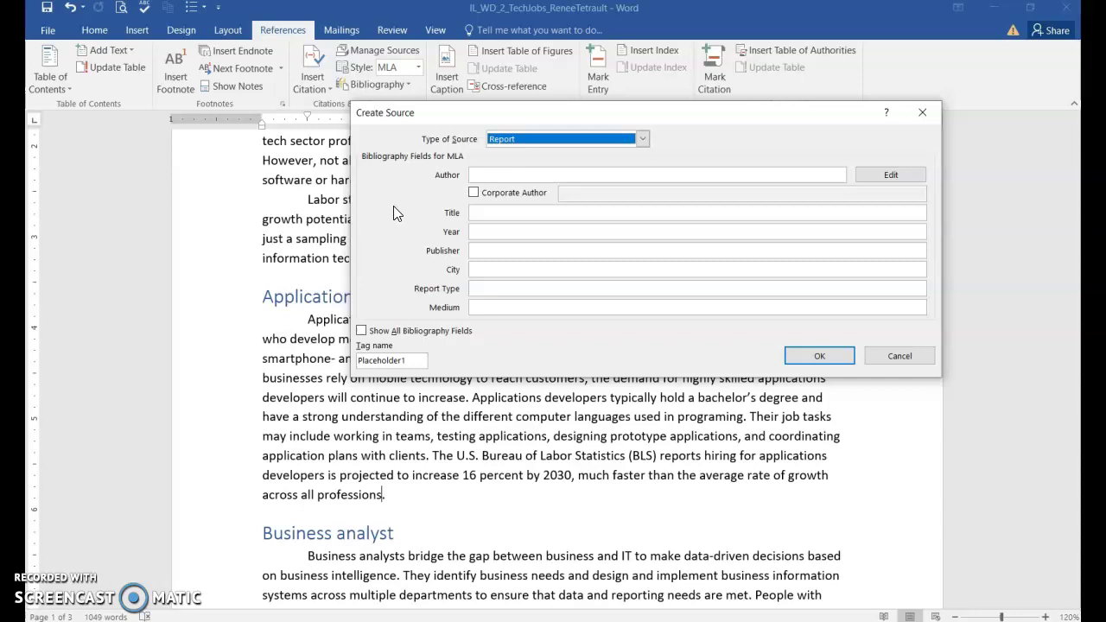
{"action": "left_click", "coordinate": [642, 139]}
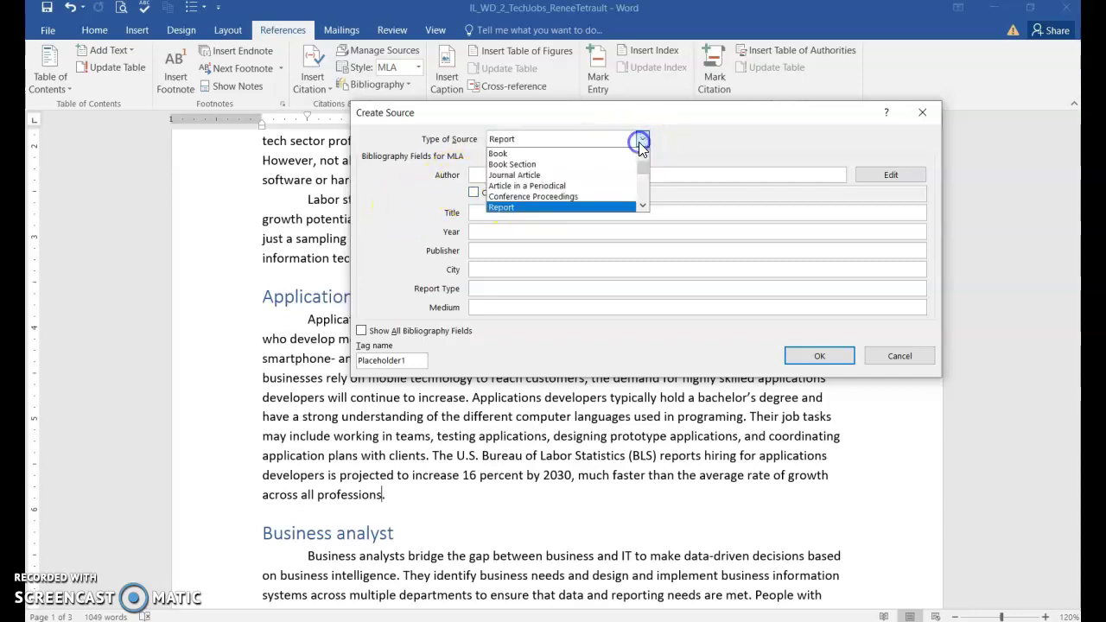
{"action": "left_click", "coordinate": [641, 205]}
{"action": "left_click", "coordinate": [641, 206]}
{"action": "left_click", "coordinate": [641, 206]}
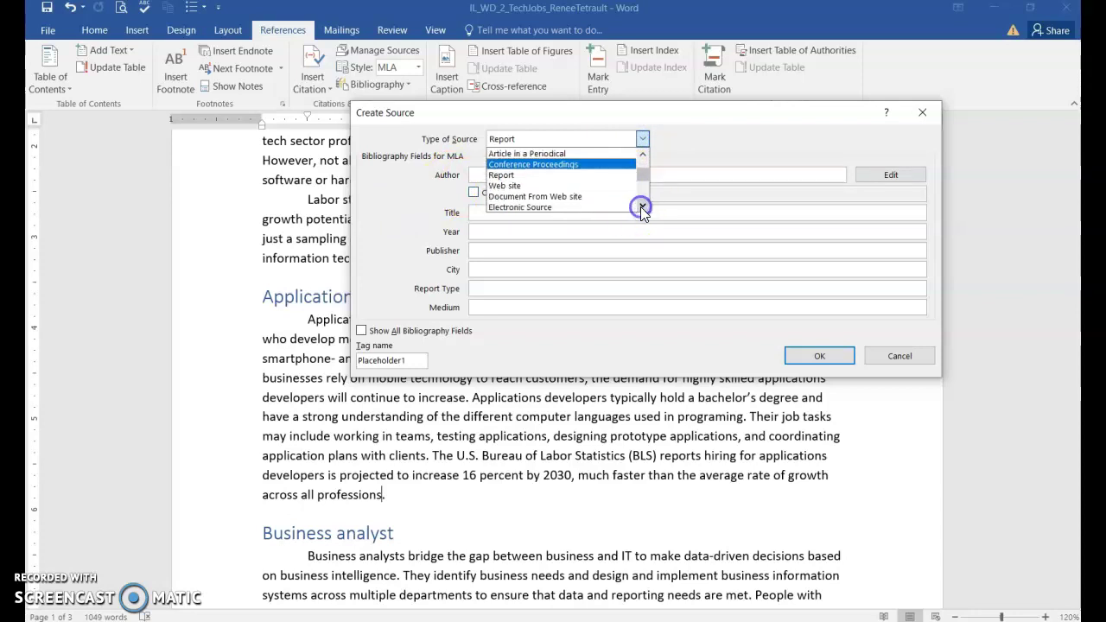
{"action": "left_click", "coordinate": [567, 197]}
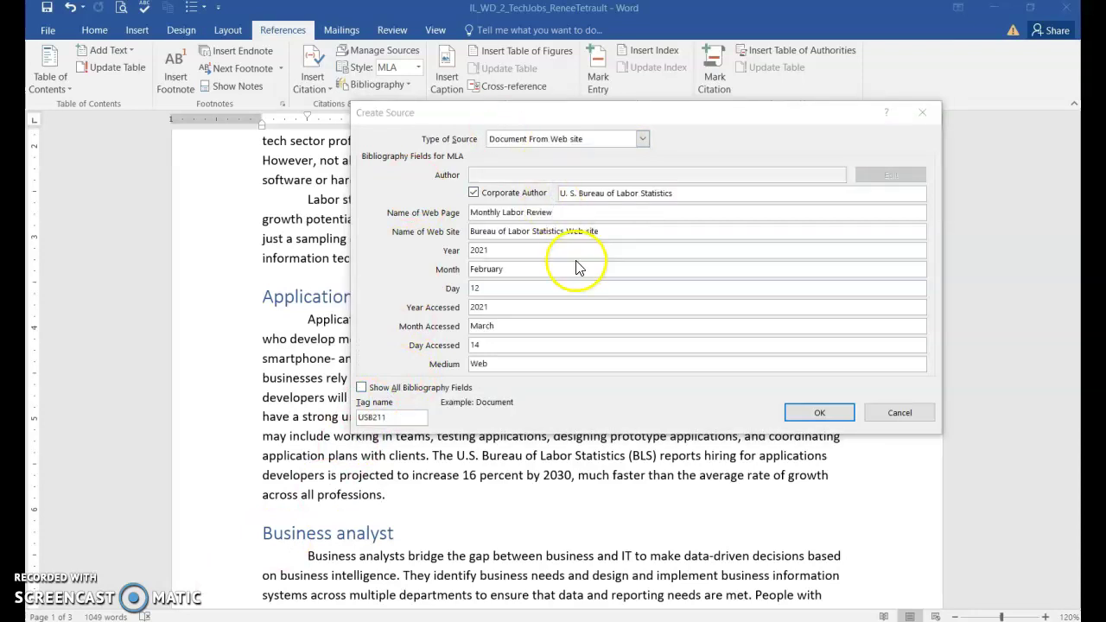
{"action": "left_click", "coordinate": [796, 414]}
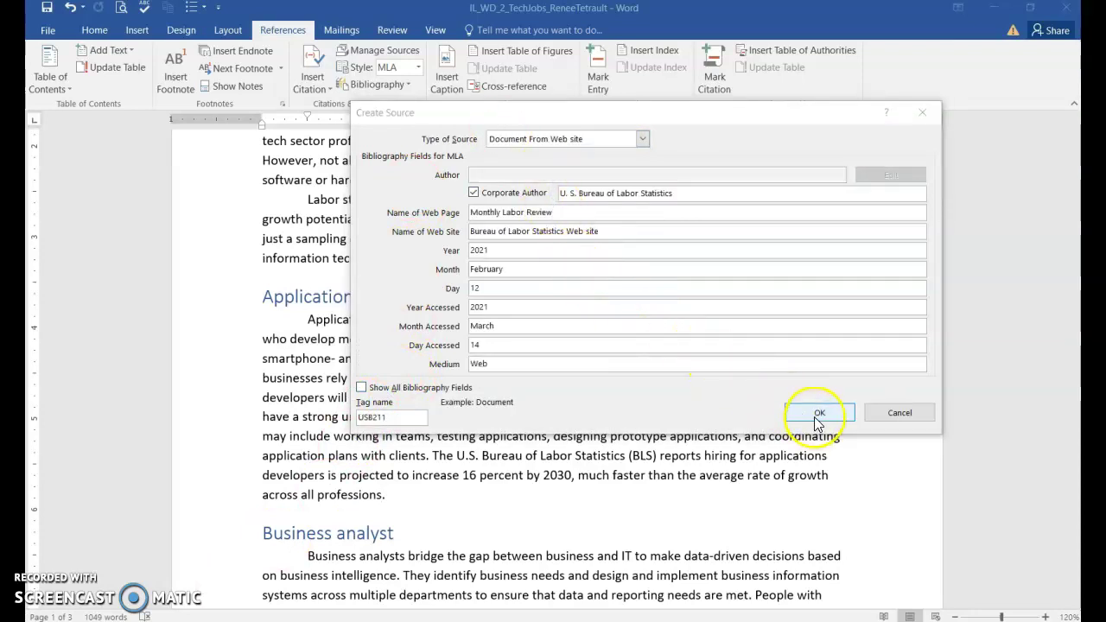
{"action": "left_click", "coordinate": [818, 414]}
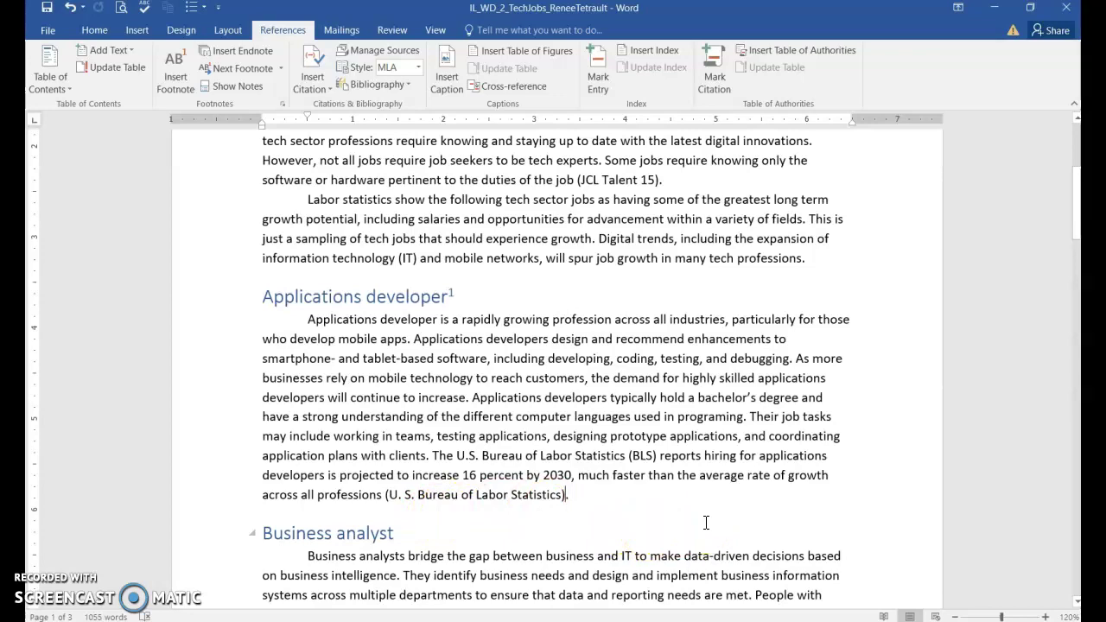
Cite the U. S. Bureau of Labor Statistics after '2030' in the Customer service manager paragraph
{"action": "scroll", "coordinate": [699, 479], "scroll_direction": "down", "scroll_amount": 4}
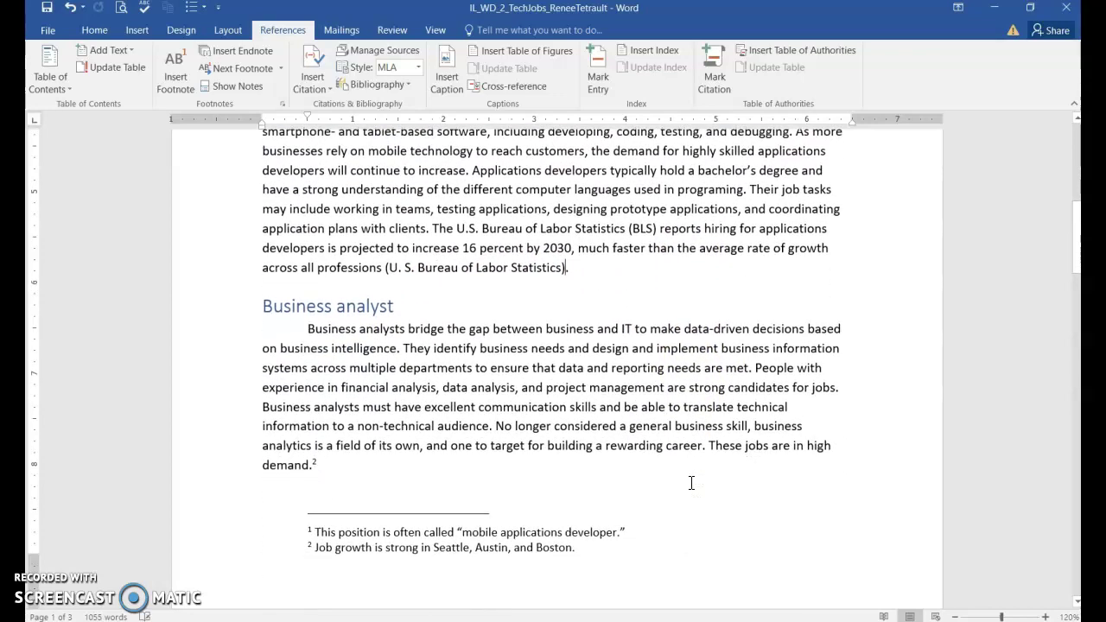
{"action": "scroll", "coordinate": [692, 483], "scroll_direction": "down", "scroll_amount": 10}
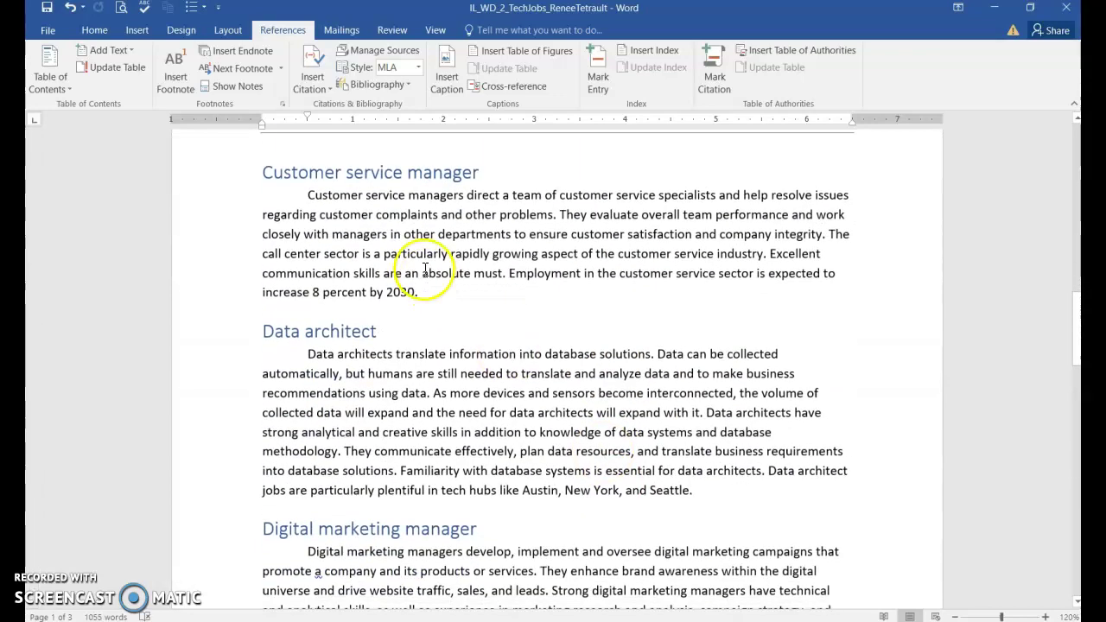
{"action": "scroll", "coordinate": [418, 244], "scroll_direction": "up", "scroll_amount": 1}
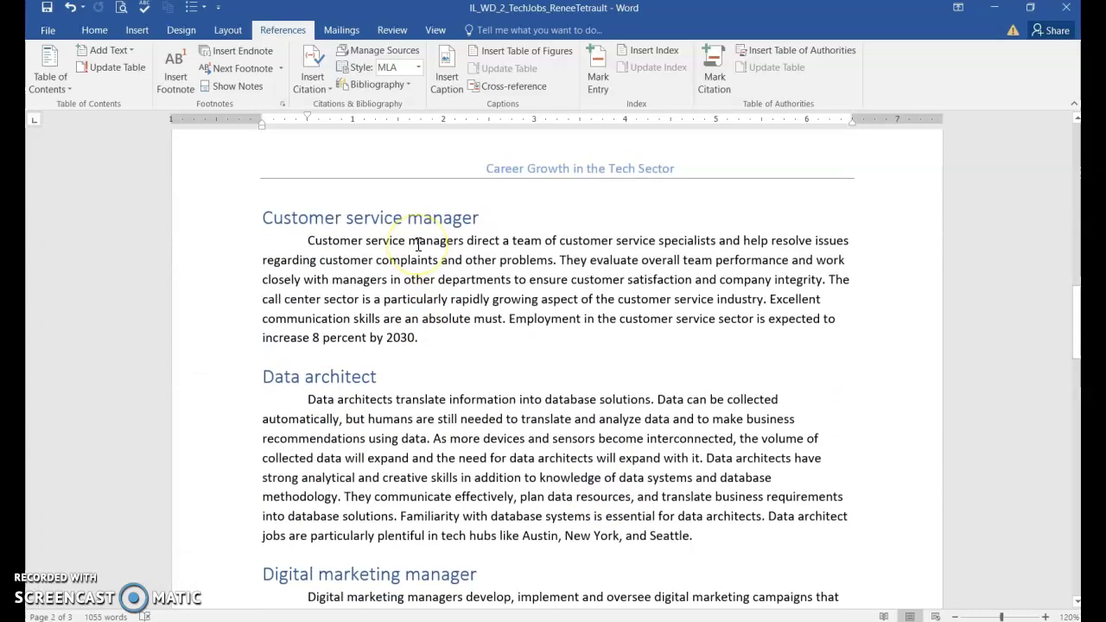
{"action": "left_click", "coordinate": [415, 338]}
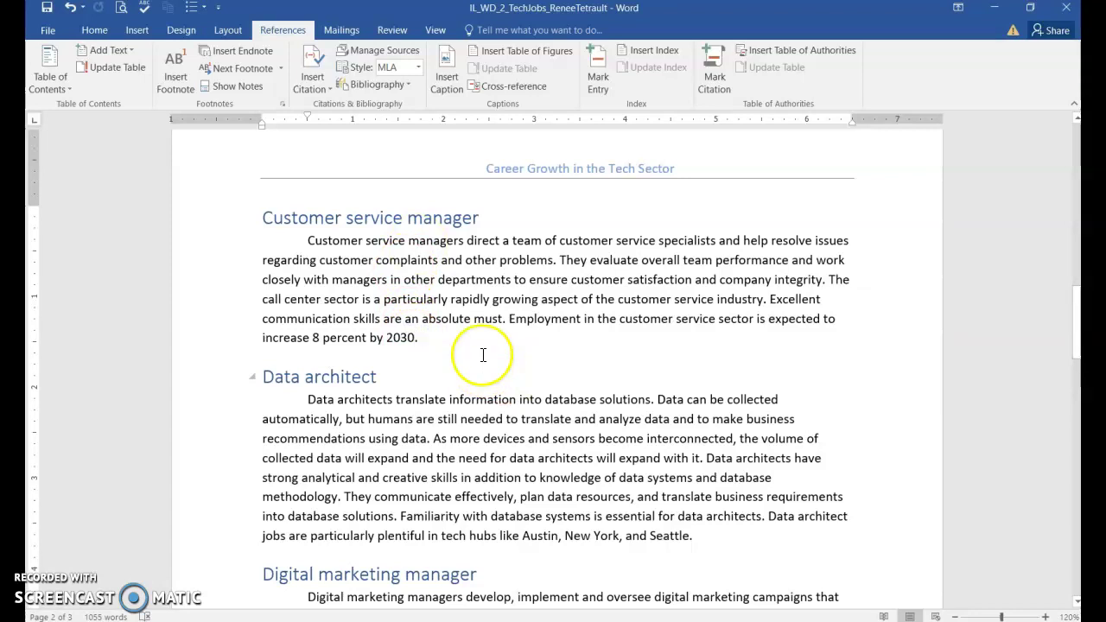
{"action": "left_click", "coordinate": [299, 80]}
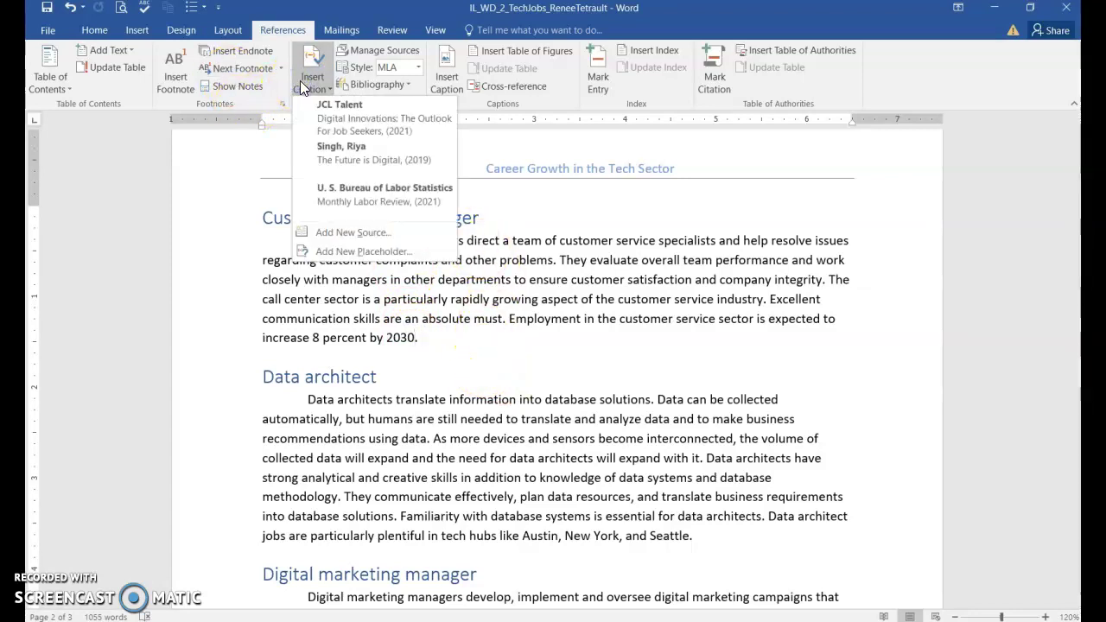
{"action": "left_click", "coordinate": [364, 196]}
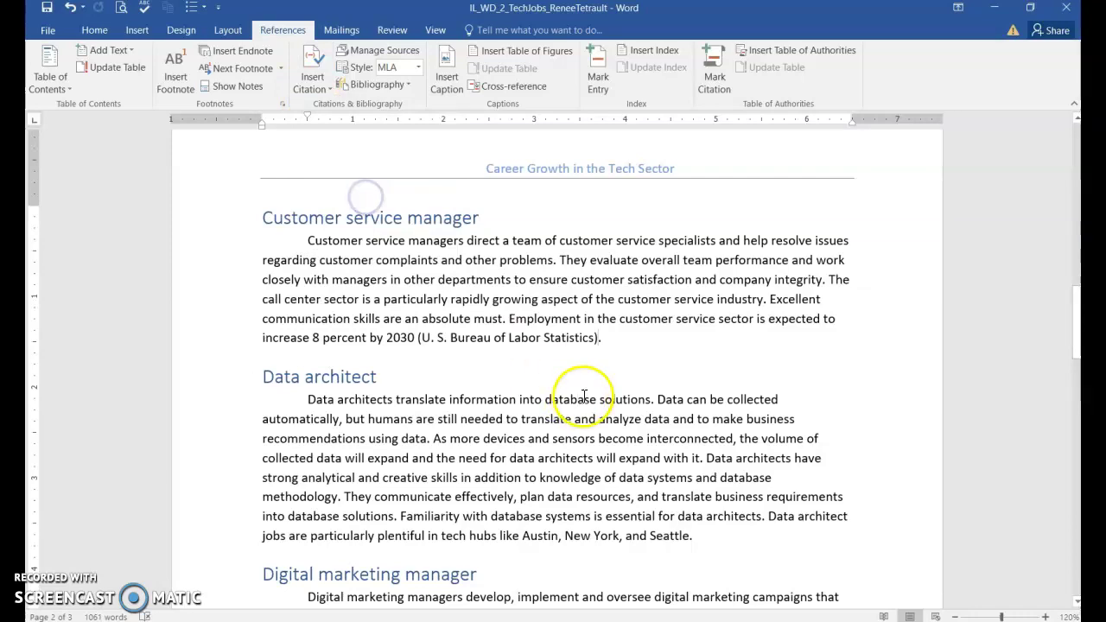
Cite the U. S. Bureau of Labor Statistics after 'by 2030' in the Systems analyst paragraph
{"action": "scroll", "coordinate": [575, 376], "scroll_direction": "down", "scroll_amount": 6}
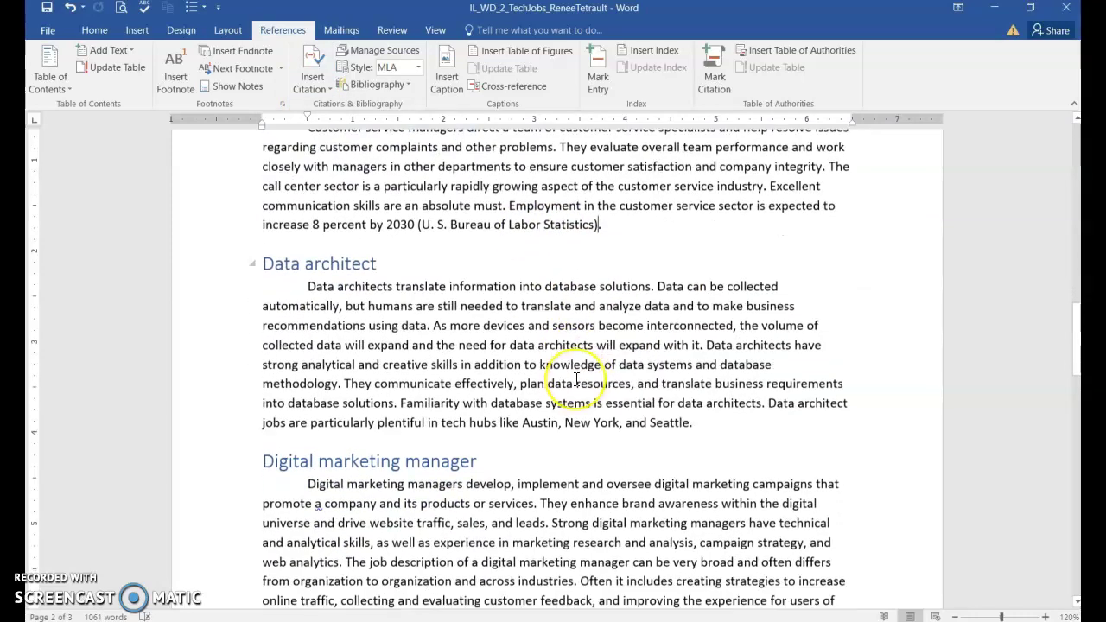
{"action": "scroll", "coordinate": [576, 378], "scroll_direction": "down", "scroll_amount": 12}
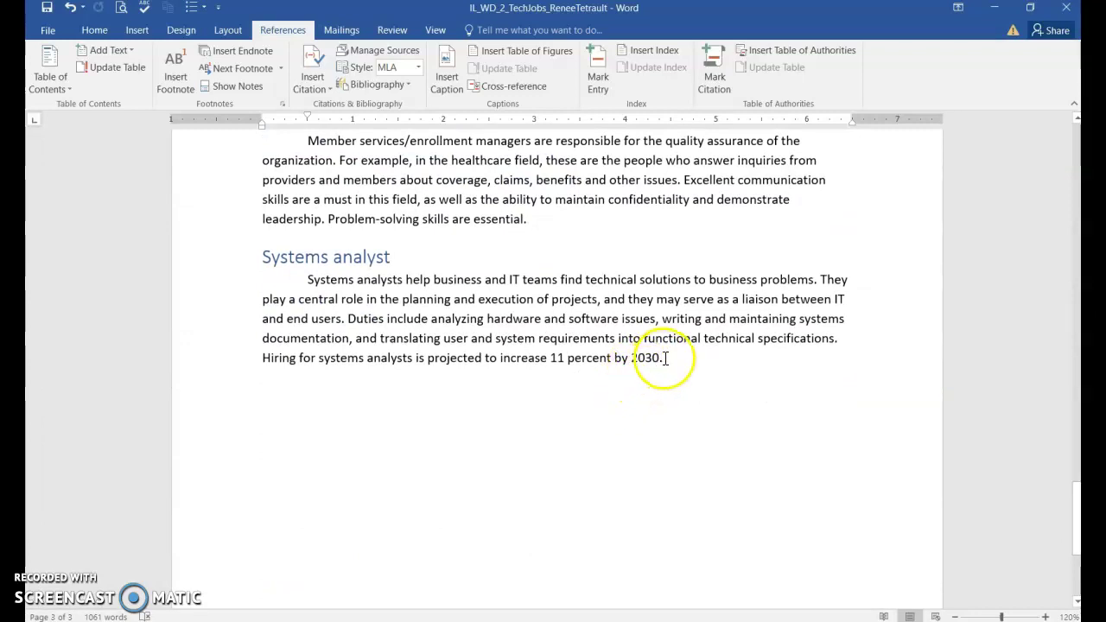
{"action": "left_click", "coordinate": [662, 357]}
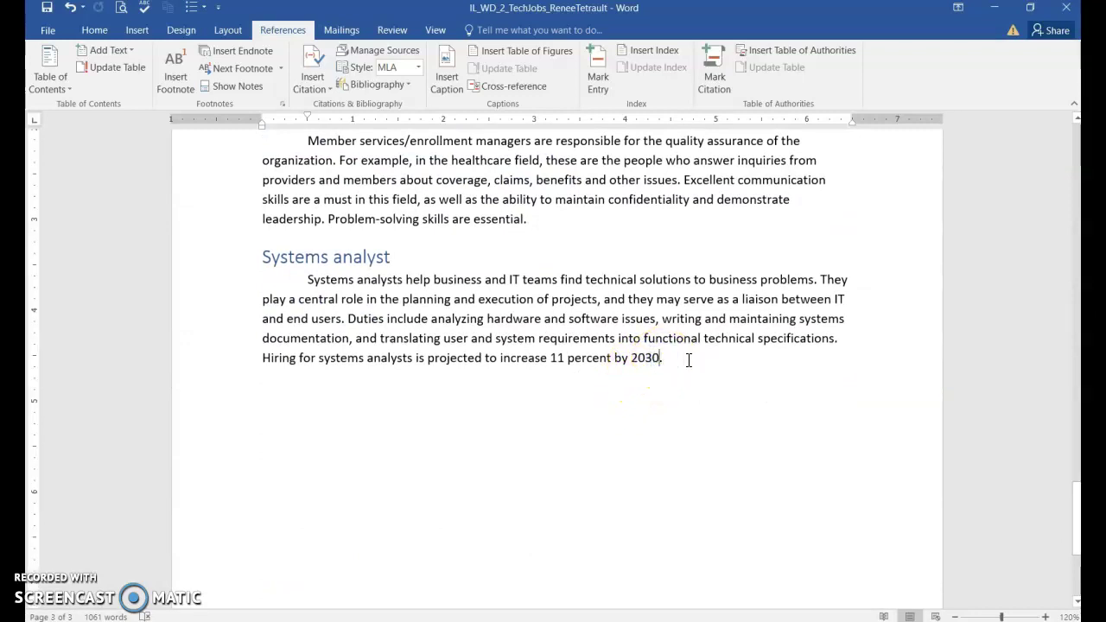
{"action": "left_click", "coordinate": [517, 216]}
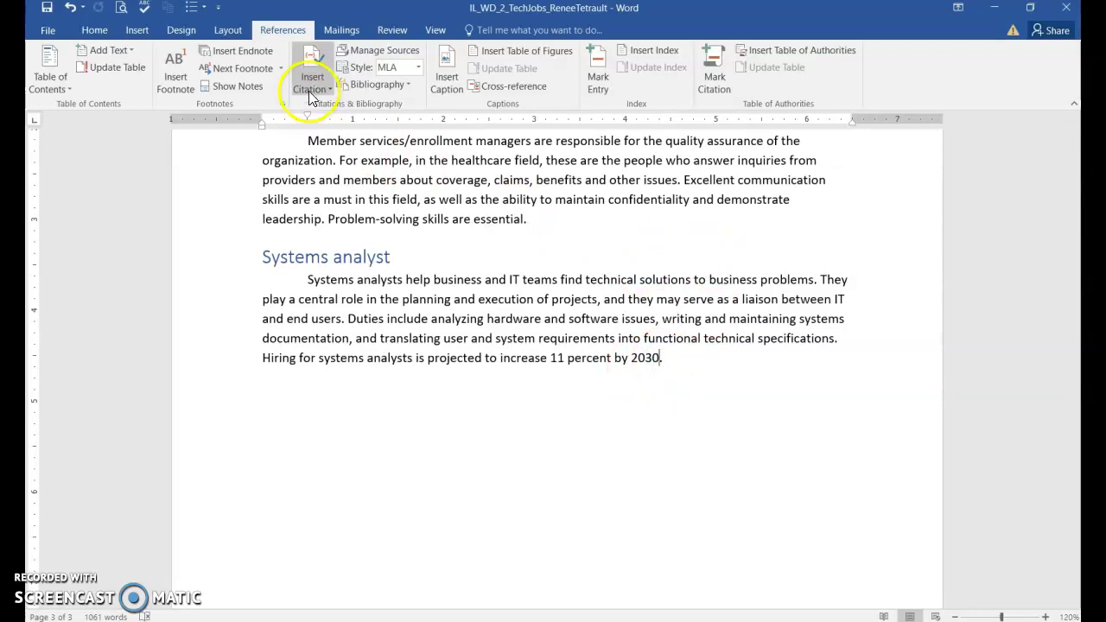
{"action": "left_click", "coordinate": [310, 93]}
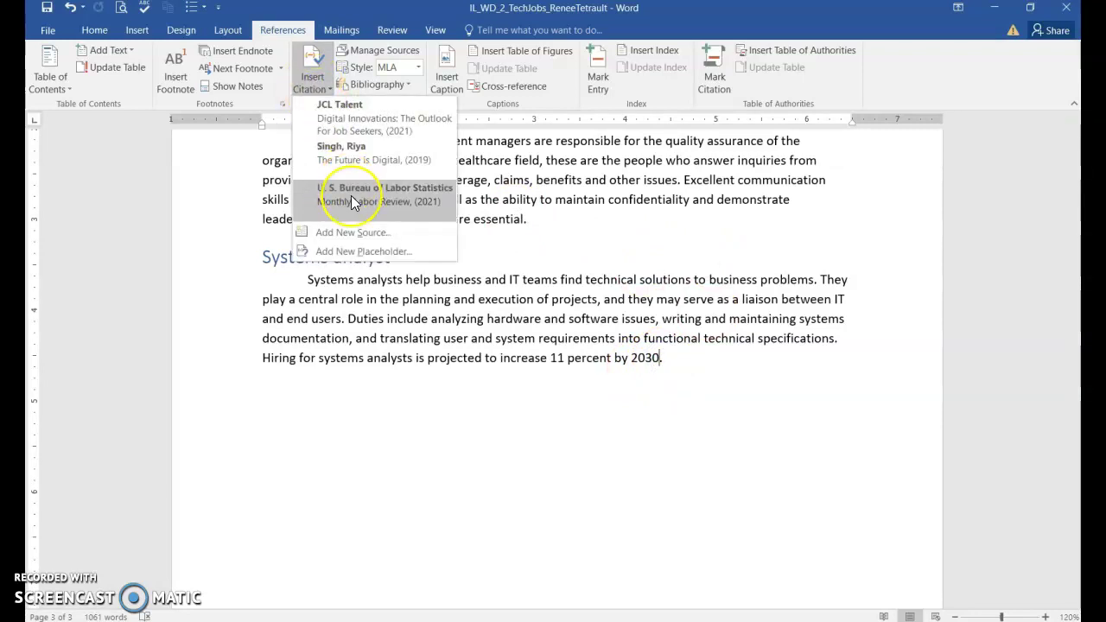
{"action": "left_click", "coordinate": [350, 195]}
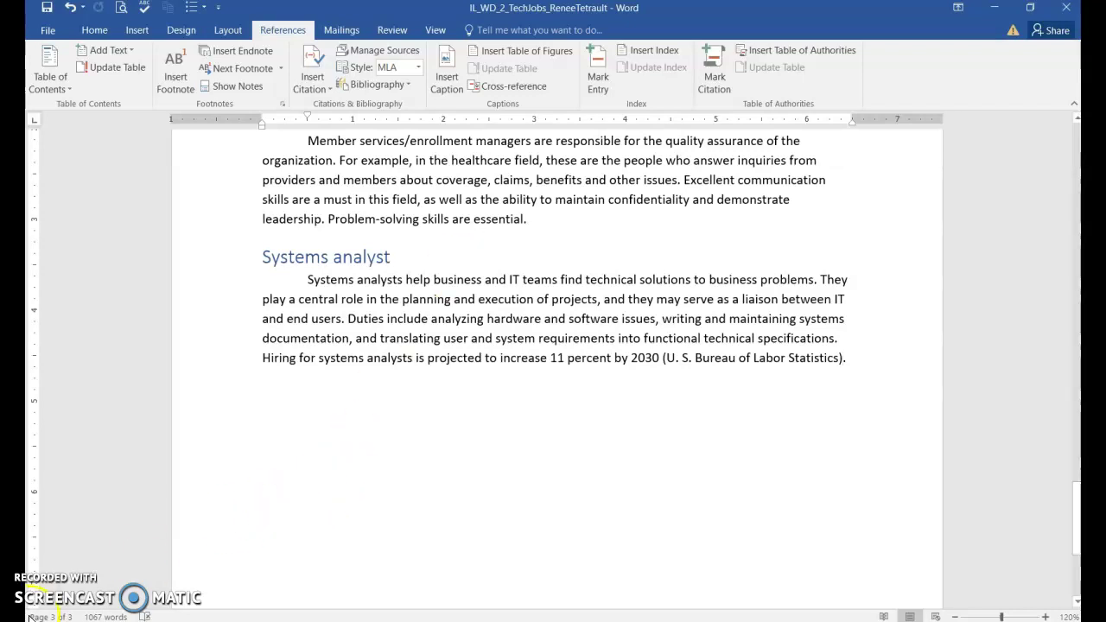
Insert a placeholder citation tagged NYT after 'and Seattle' ending the Data architect paragraph
{"action": "scroll", "coordinate": [458, 501], "scroll_direction": "up", "scroll_amount": 10}
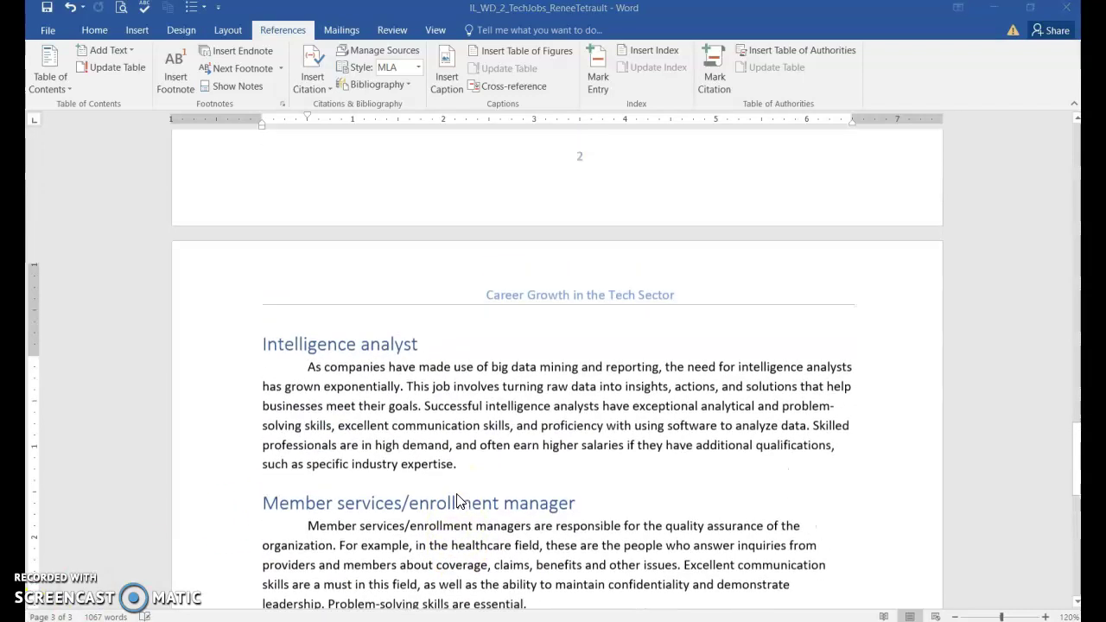
{"action": "scroll", "coordinate": [458, 501], "scroll_direction": "up", "scroll_amount": 4}
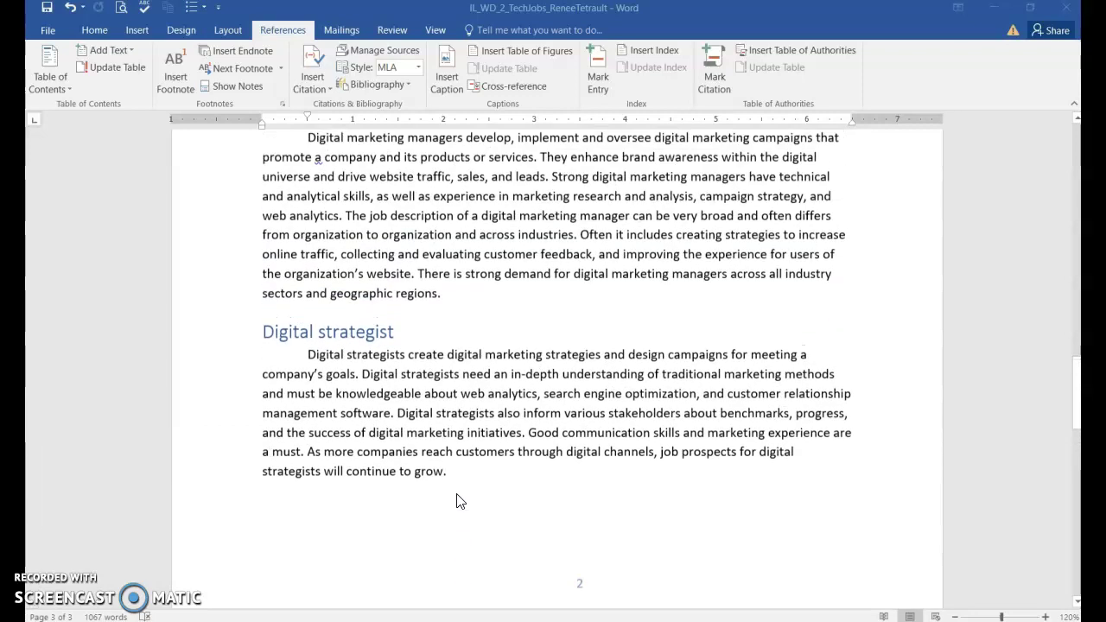
{"action": "scroll", "coordinate": [301, 325], "scroll_direction": "up", "scroll_amount": 2}
{"action": "scroll", "coordinate": [301, 325], "scroll_direction": "up", "scroll_amount": 5}
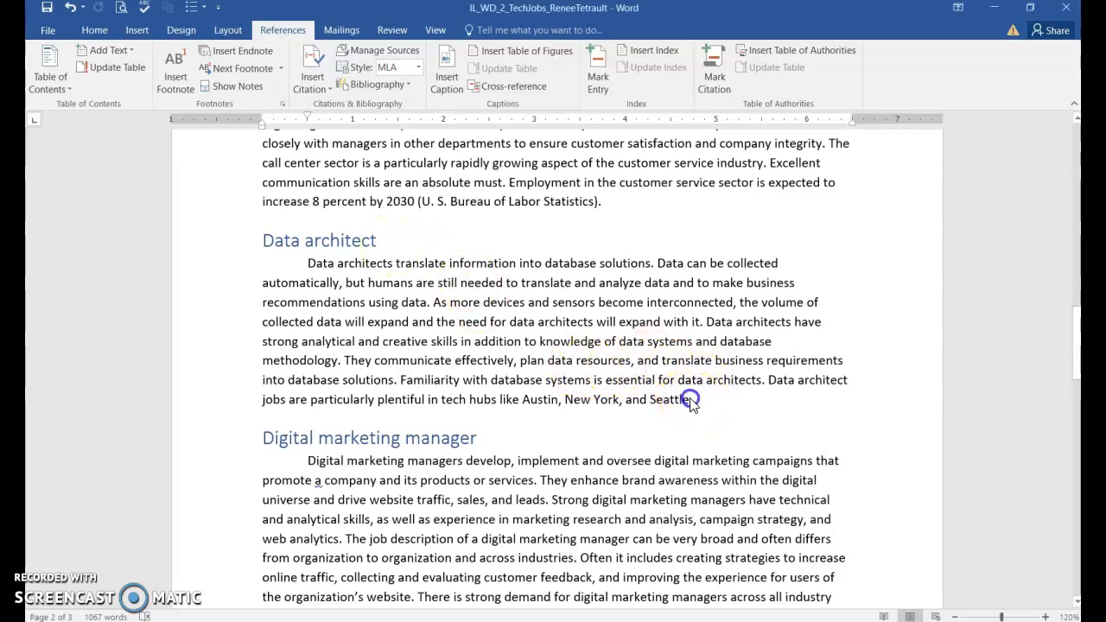
{"action": "left_click", "coordinate": [693, 405]}
{"action": "left_click", "coordinate": [693, 400]}
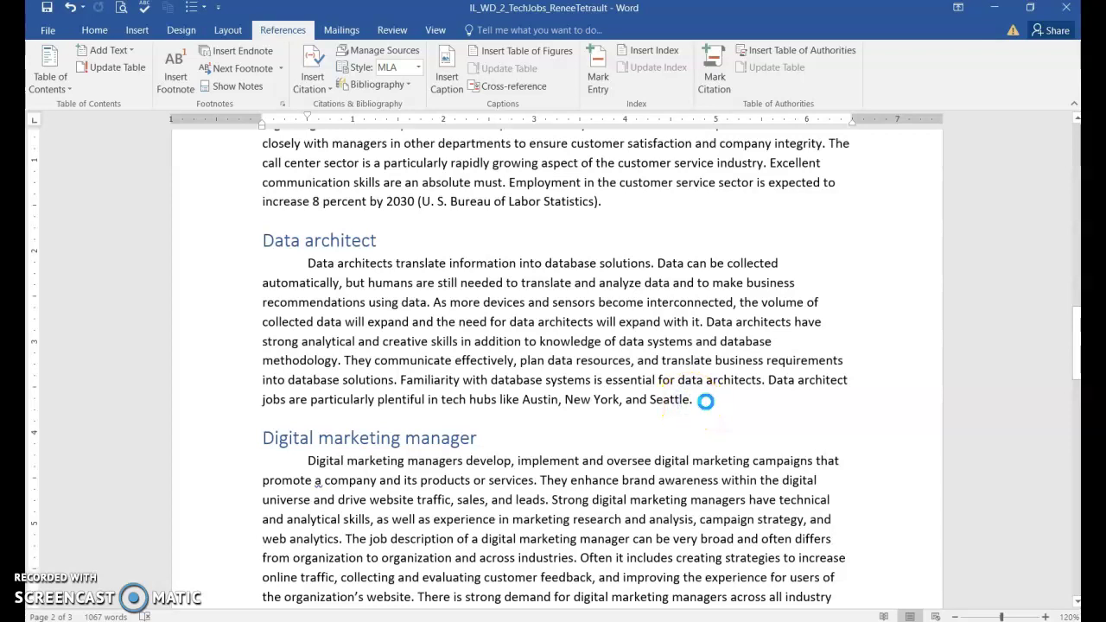
{"action": "left_click", "coordinate": [305, 93]}
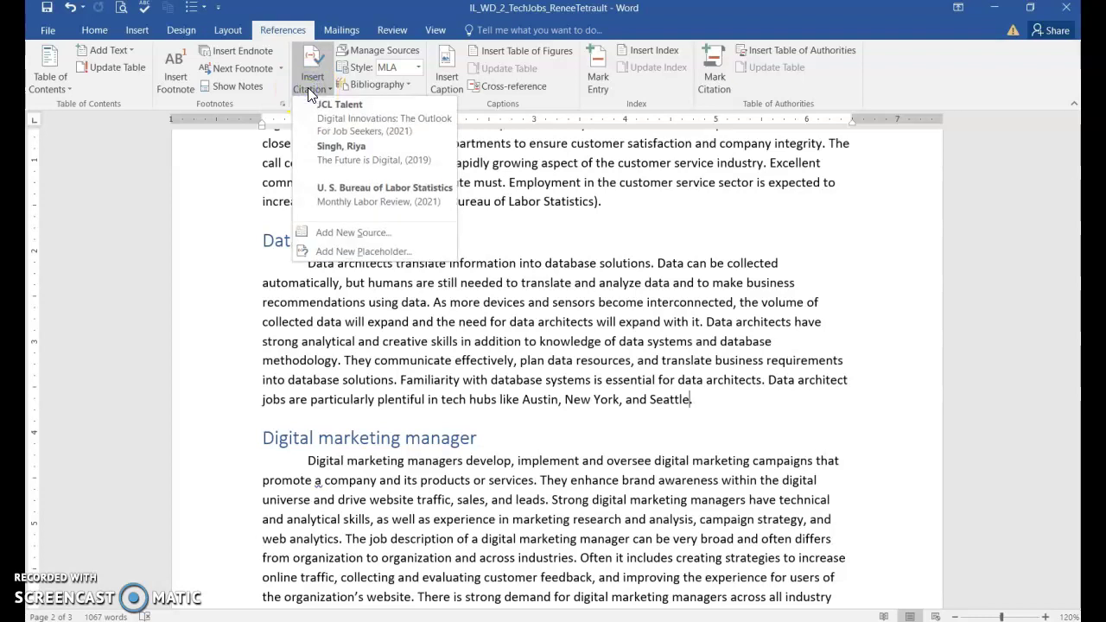
{"action": "left_click_drag", "start_coordinate": [309, 102], "coordinate": [349, 259]}
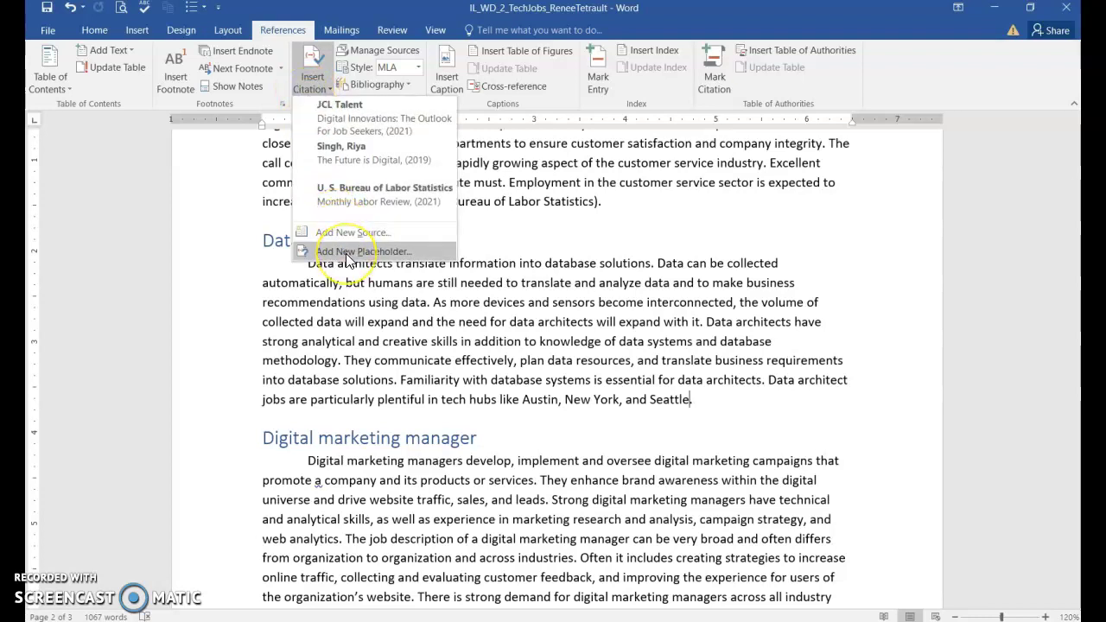
{"action": "left_click", "coordinate": [348, 259]}
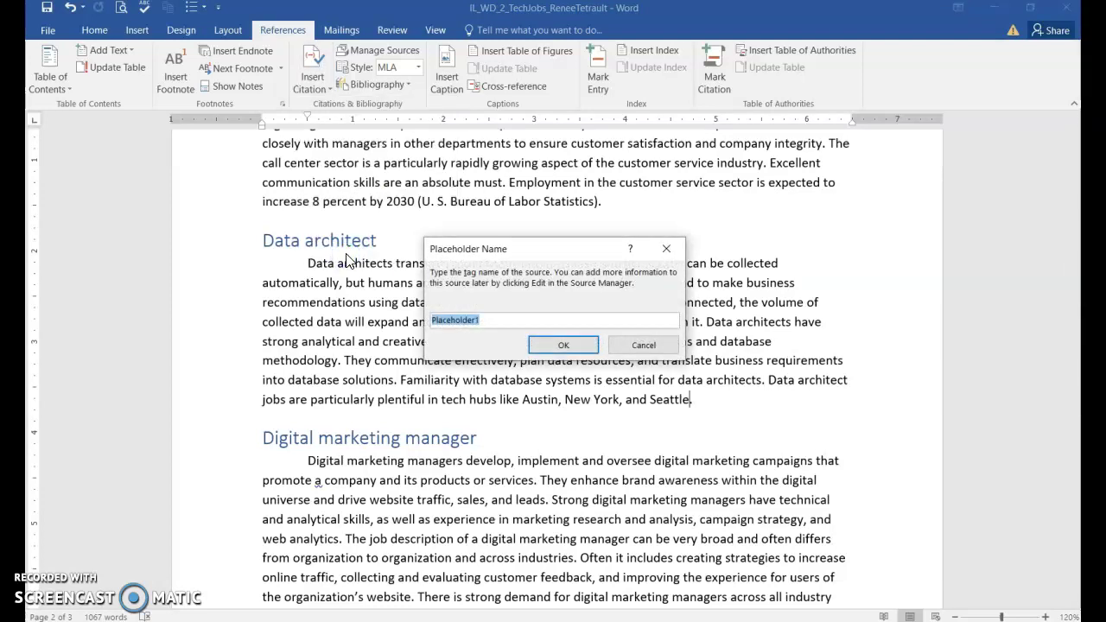
{"action": "type", "text": "NYT"}
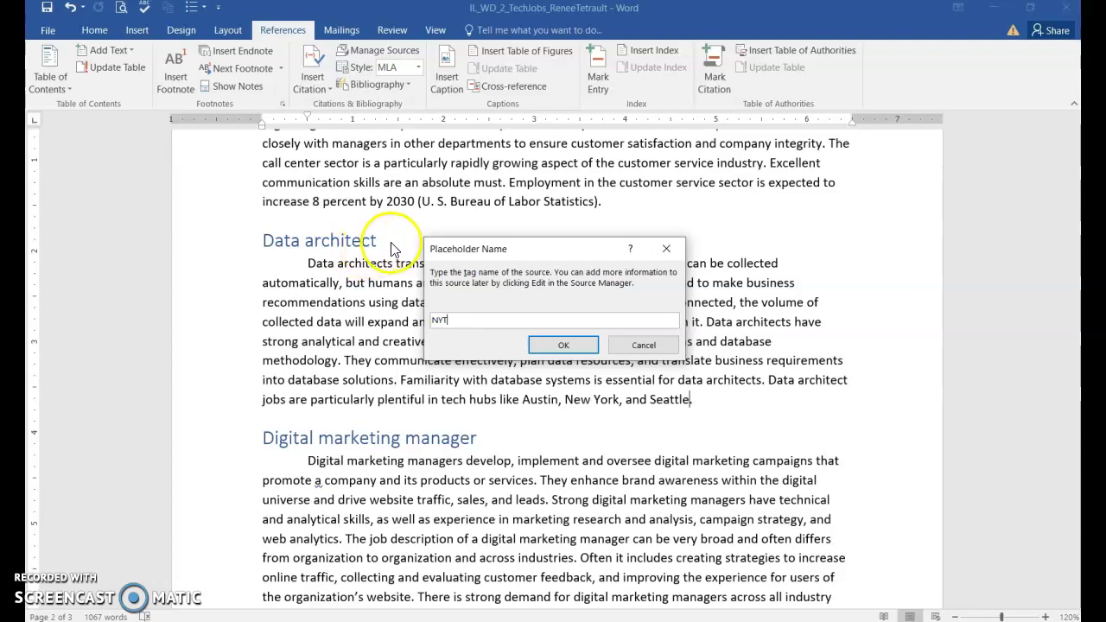
{"action": "left_click", "coordinate": [564, 347]}
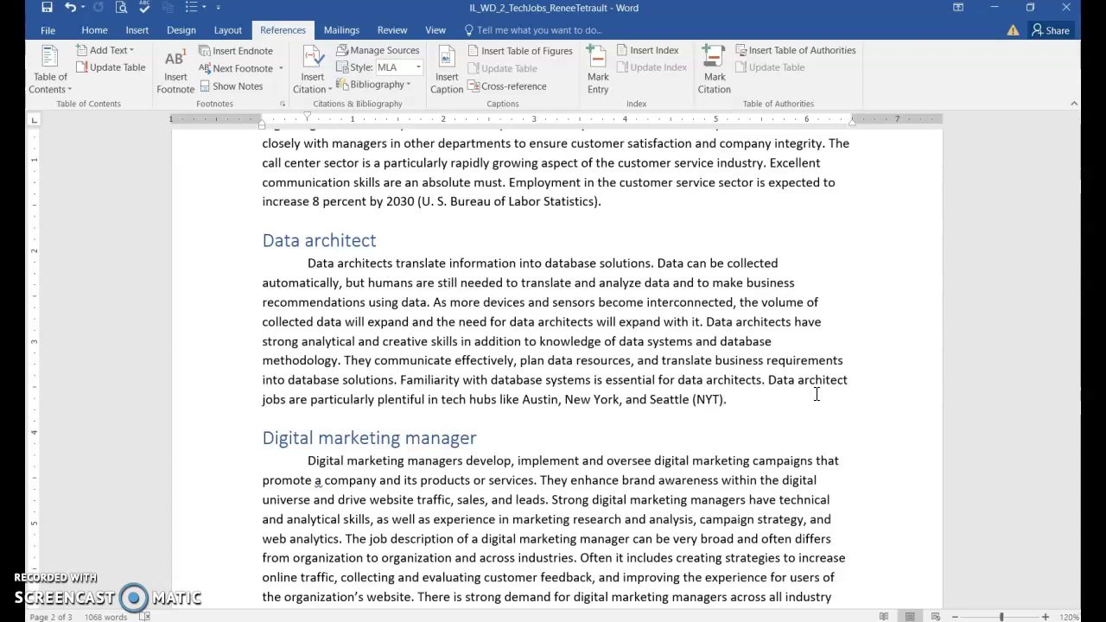
{"action": "left_click", "coordinate": [928, 237]}
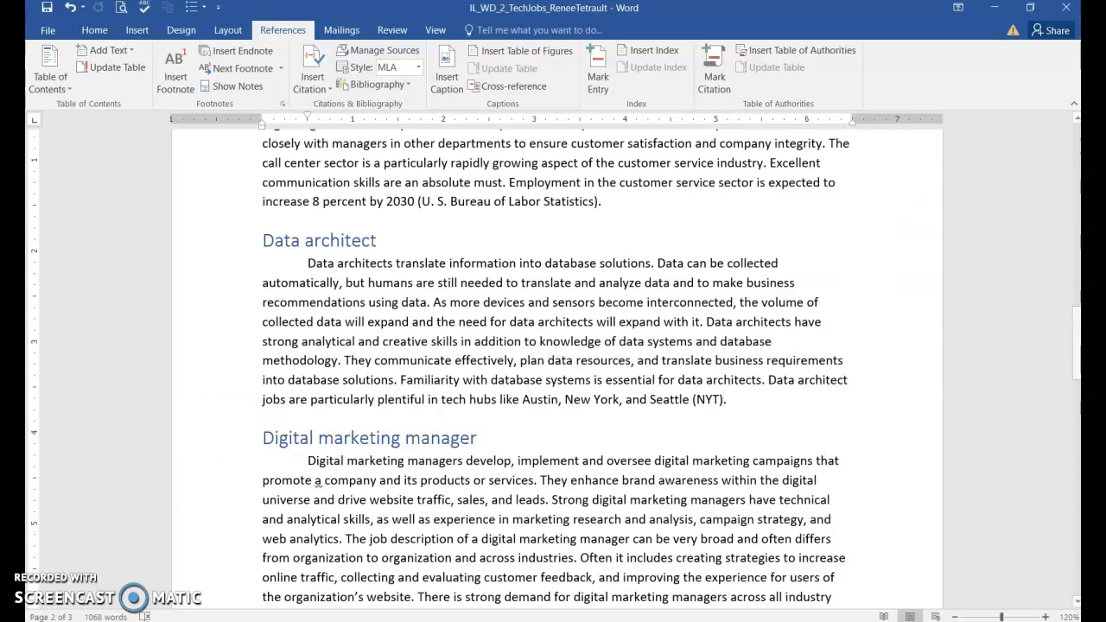
In Manage Sources, delete the 2019 source 'The Future is Digital' and select the NYT placeholder
{"action": "scroll", "coordinate": [369, 376], "scroll_direction": "up", "scroll_amount": 10}
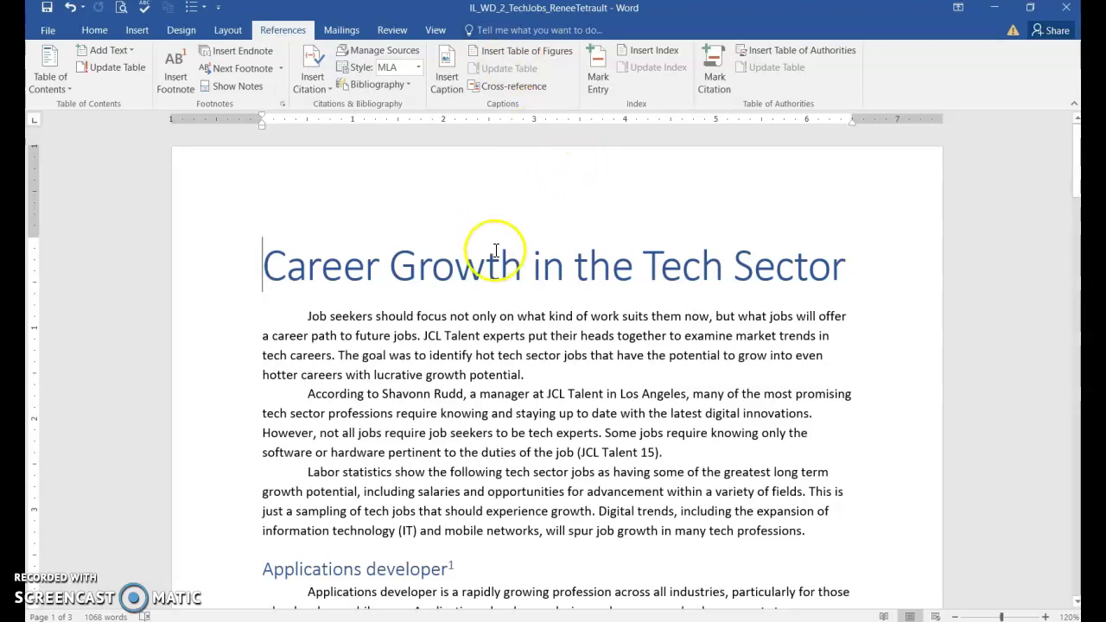
{"action": "left_click", "coordinate": [383, 51]}
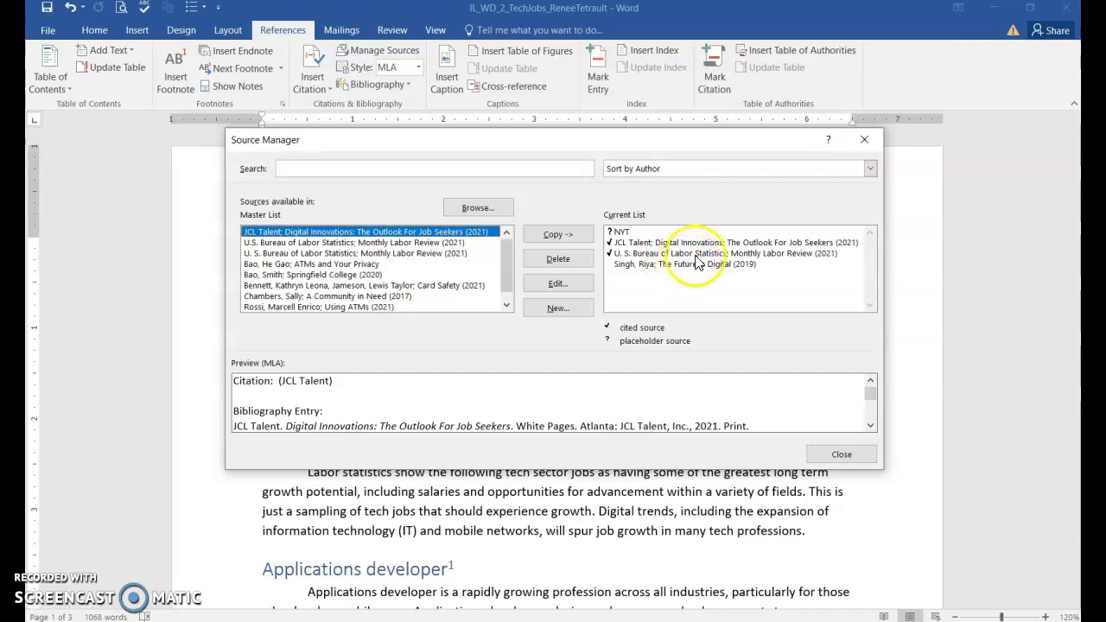
{"action": "left_click", "coordinate": [653, 266]}
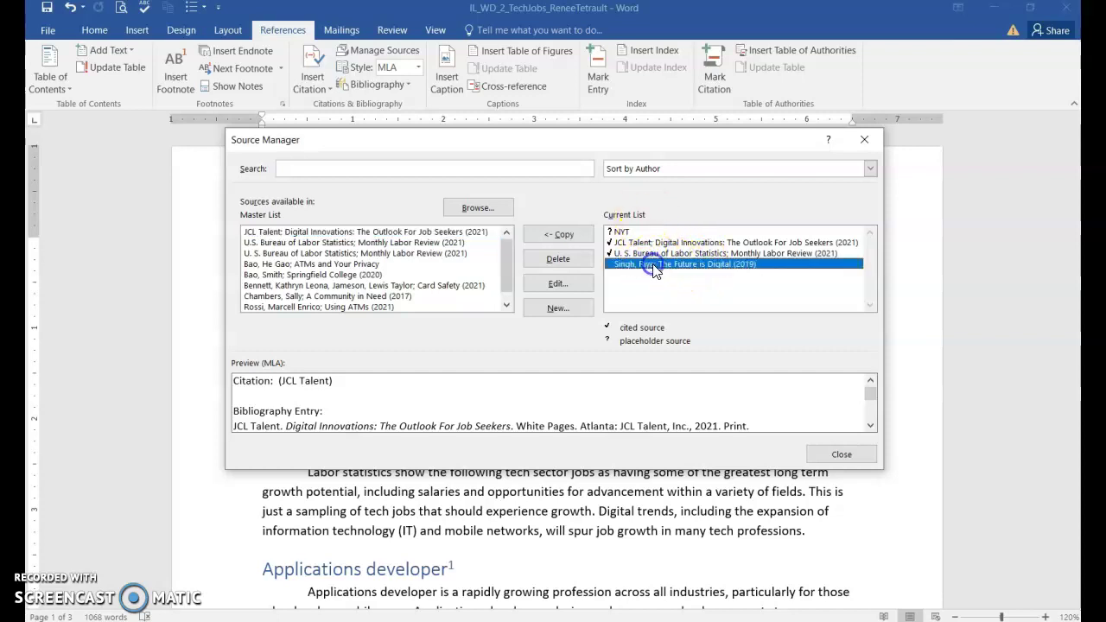
{"action": "left_click", "coordinate": [560, 261]}
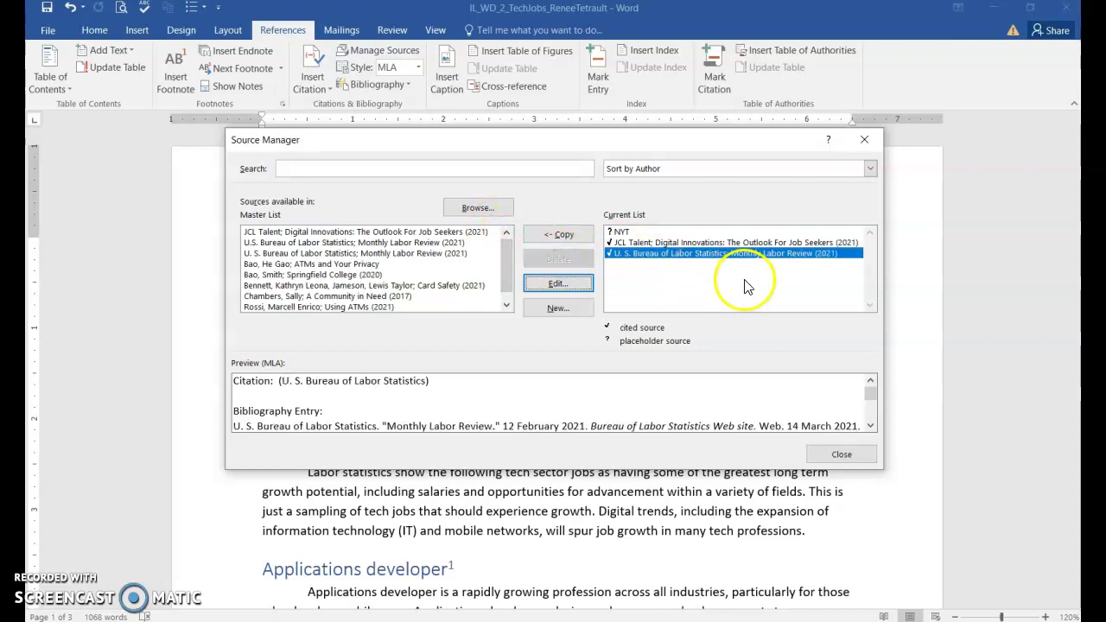
{"action": "left_click", "coordinate": [627, 234]}
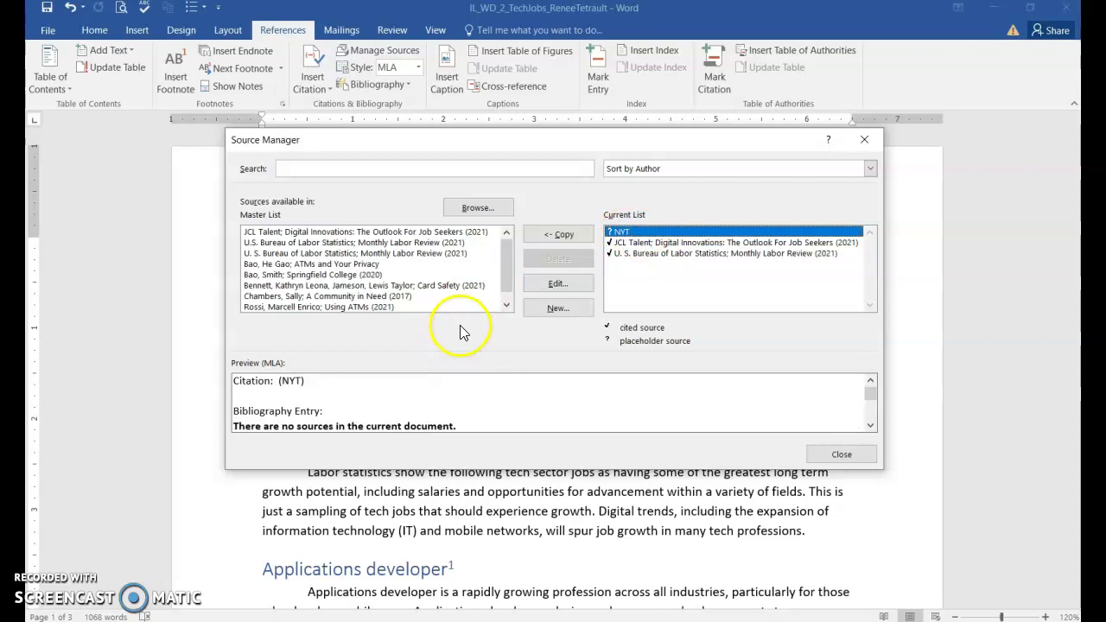
Make NYT an Article in a Periodical: The New York Times, 'Digital Entrepreneurs Are Flocking to Austin', 7 January 2021
{"action": "left_click", "coordinate": [558, 285]}
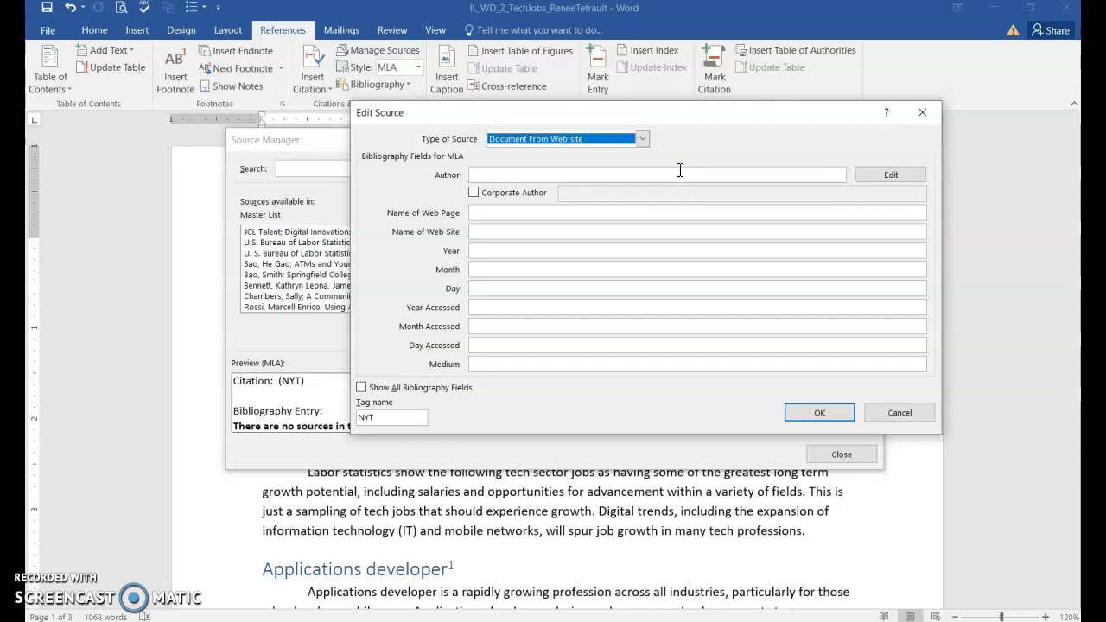
{"action": "left_click", "coordinate": [645, 139]}
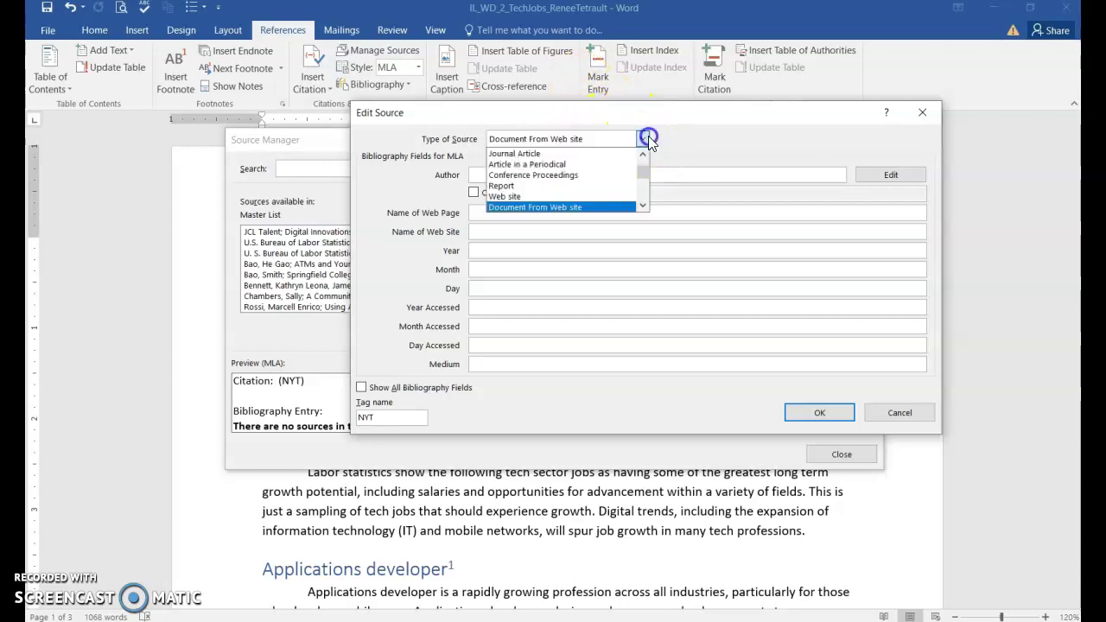
{"action": "left_click", "coordinate": [560, 164]}
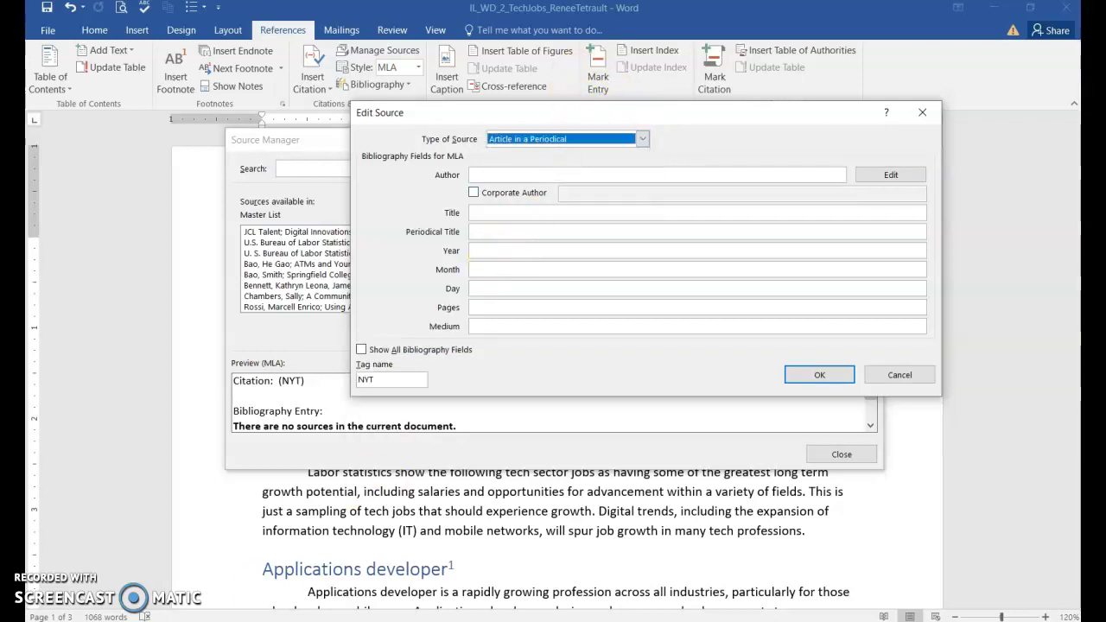
{"action": "left_click", "coordinate": [975, 464]}
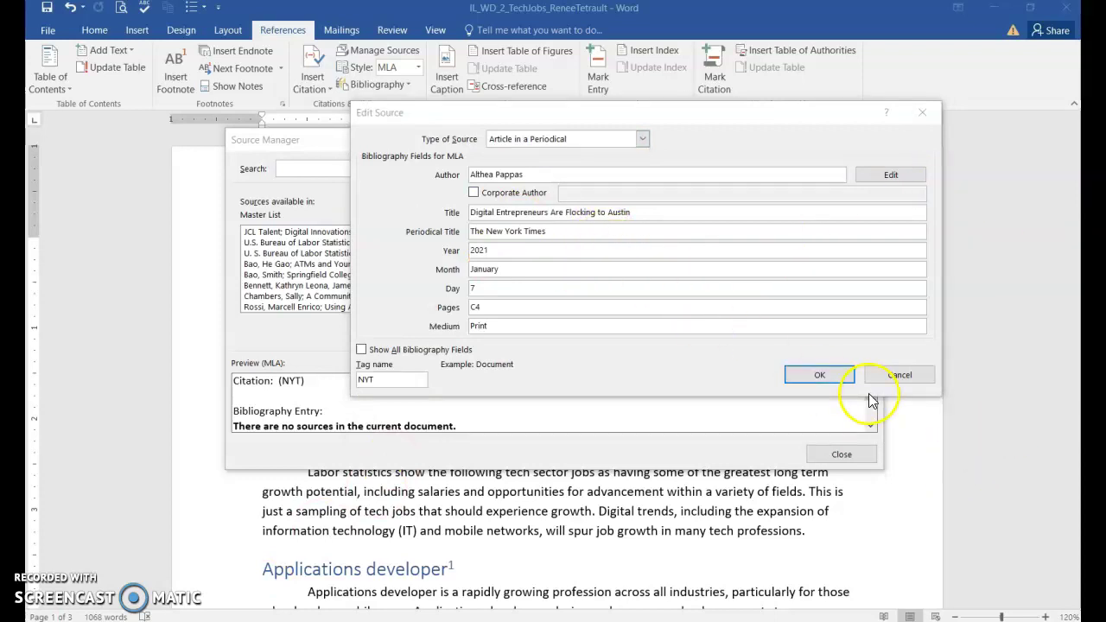
{"action": "left_click", "coordinate": [828, 374]}
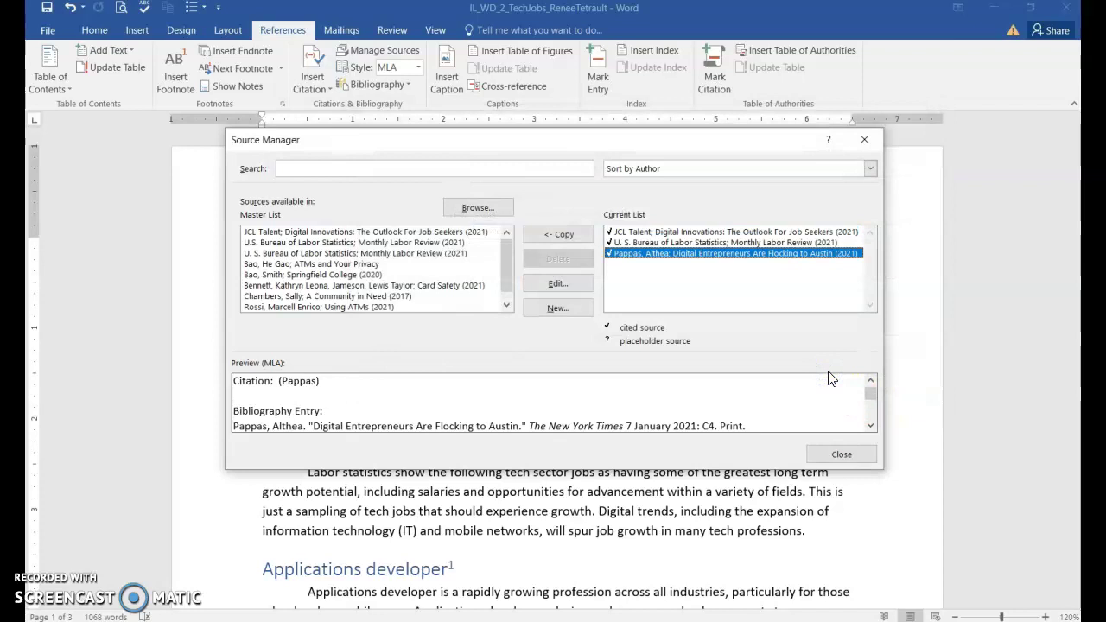
{"action": "left_click", "coordinate": [871, 459]}
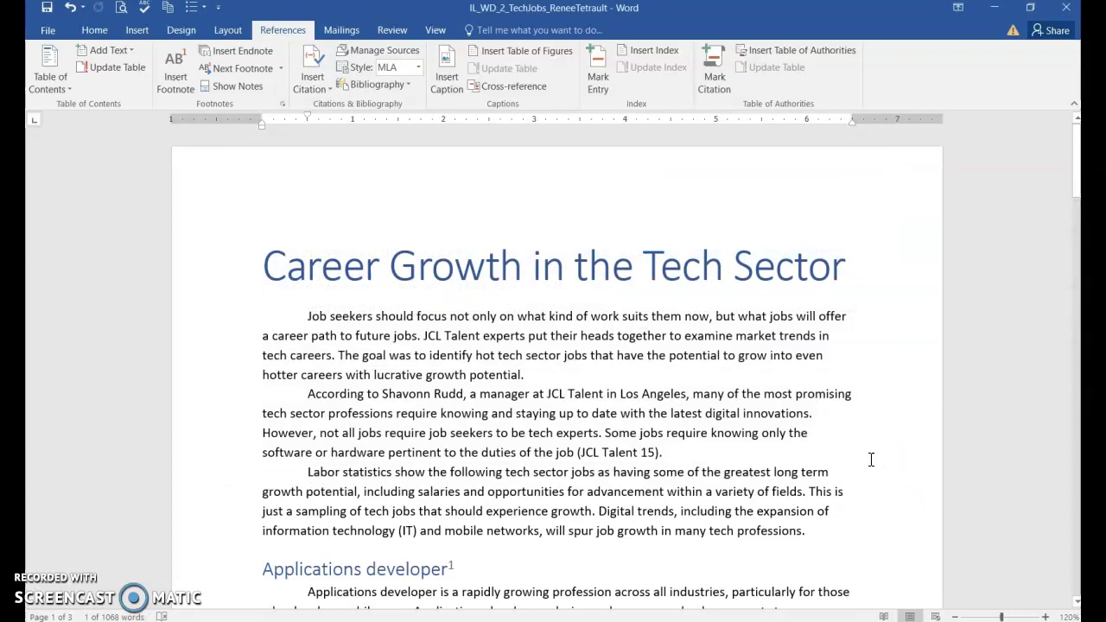
Jump to the end of the report with Ctrl+End and display the Bibliography gallery
{"action": "key", "text": "ctrl+End"}
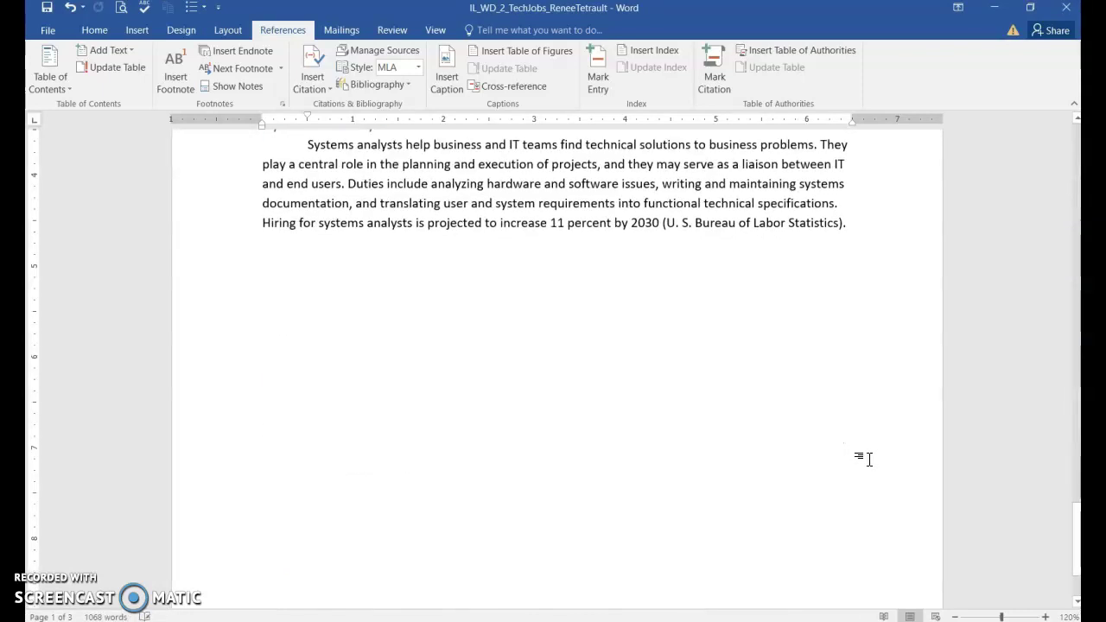
{"action": "left_click", "coordinate": [1012, 116]}
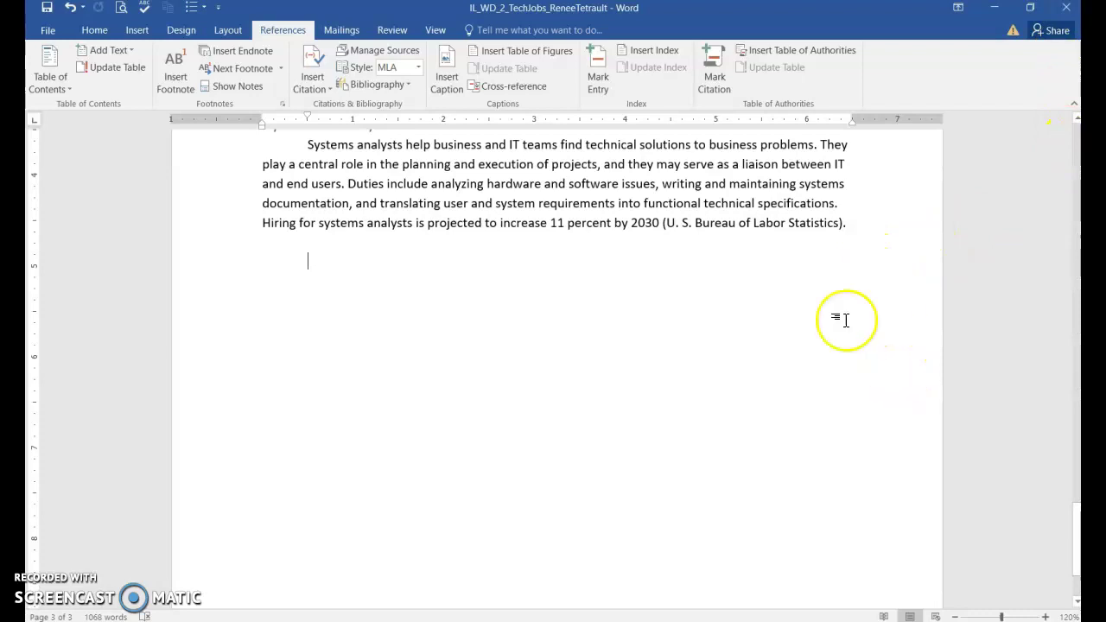
{"action": "left_click", "coordinate": [391, 86]}
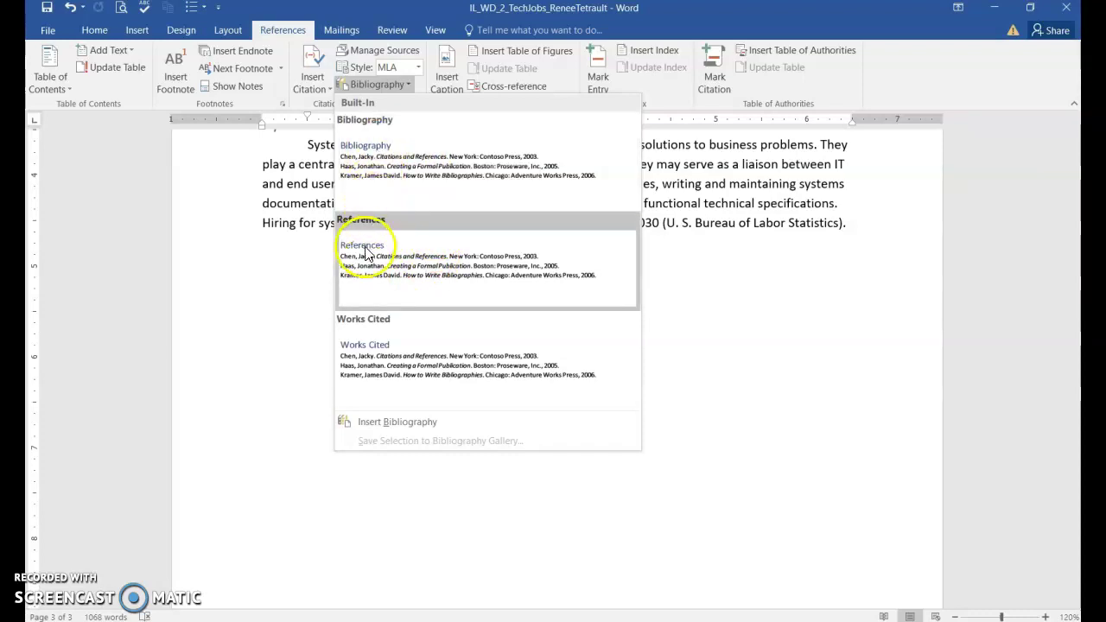
Insert the built-in Bibliography listing the three sources, then reopen the Source Manager
{"action": "left_click", "coordinate": [413, 177]}
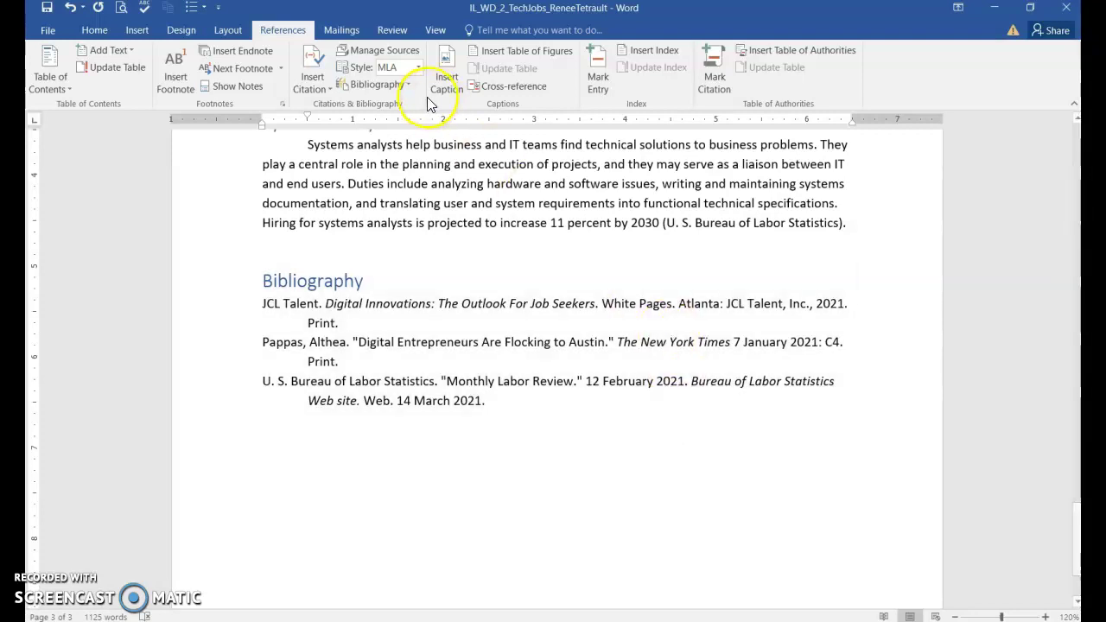
{"action": "left_click", "coordinate": [386, 52]}
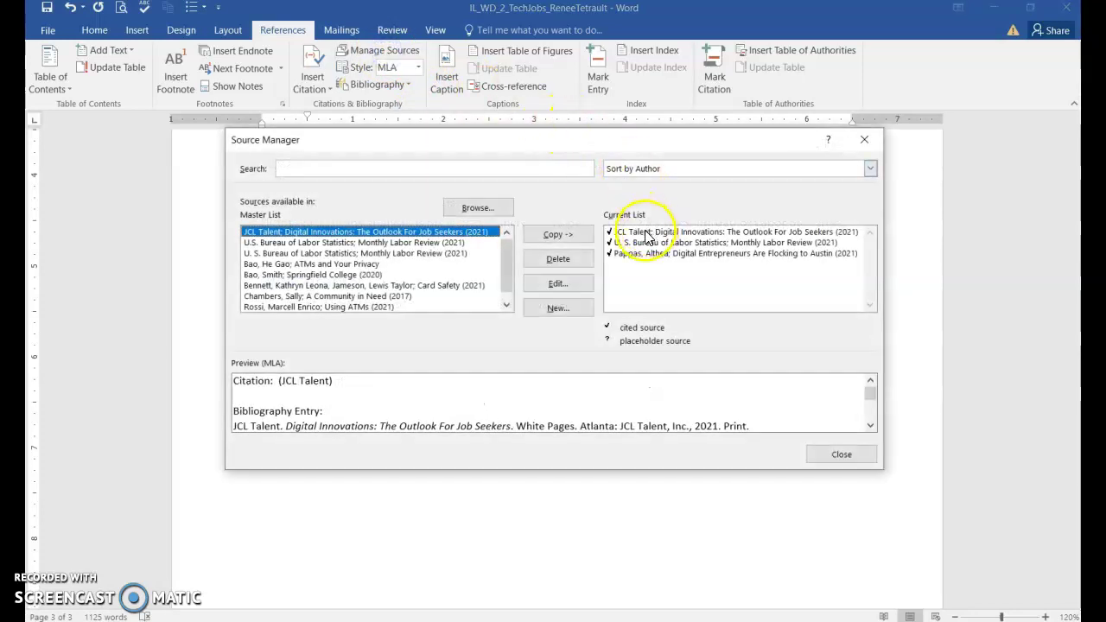
Replace JCL Talent's corporate author with a personal author name, updating it in both source lists
{"action": "left_click", "coordinate": [648, 232]}
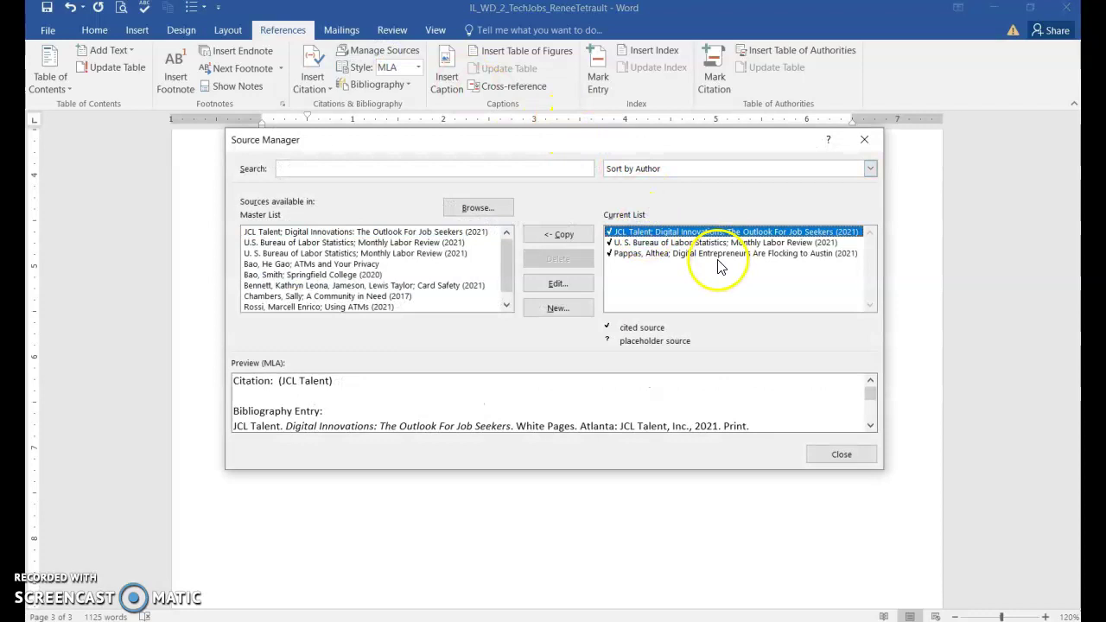
{"action": "left_click", "coordinate": [546, 285]}
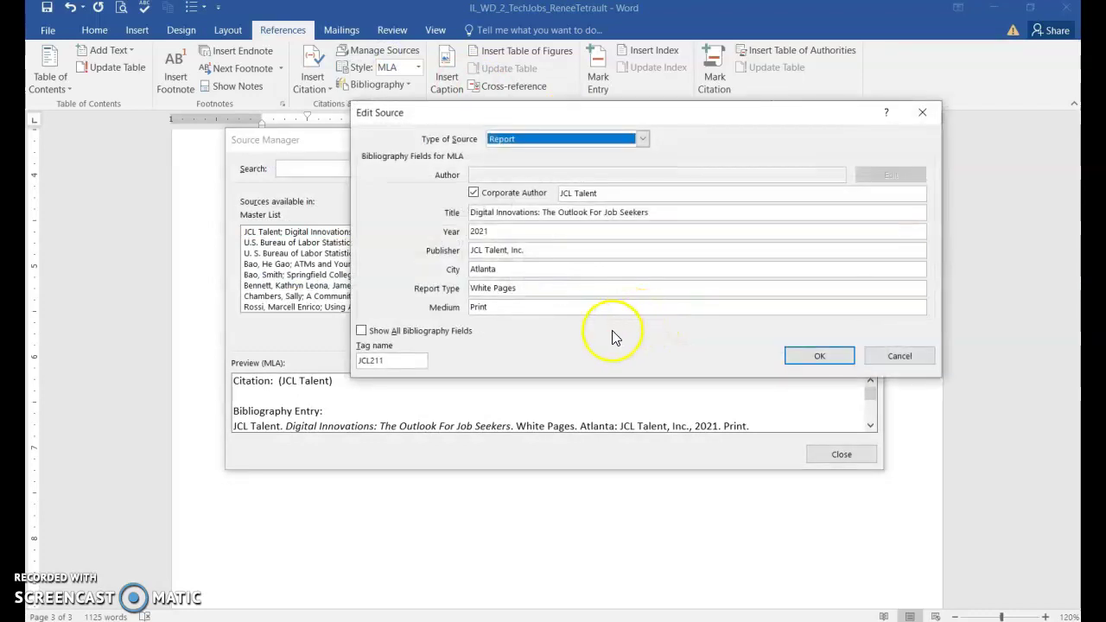
{"action": "left_click", "coordinate": [475, 194]}
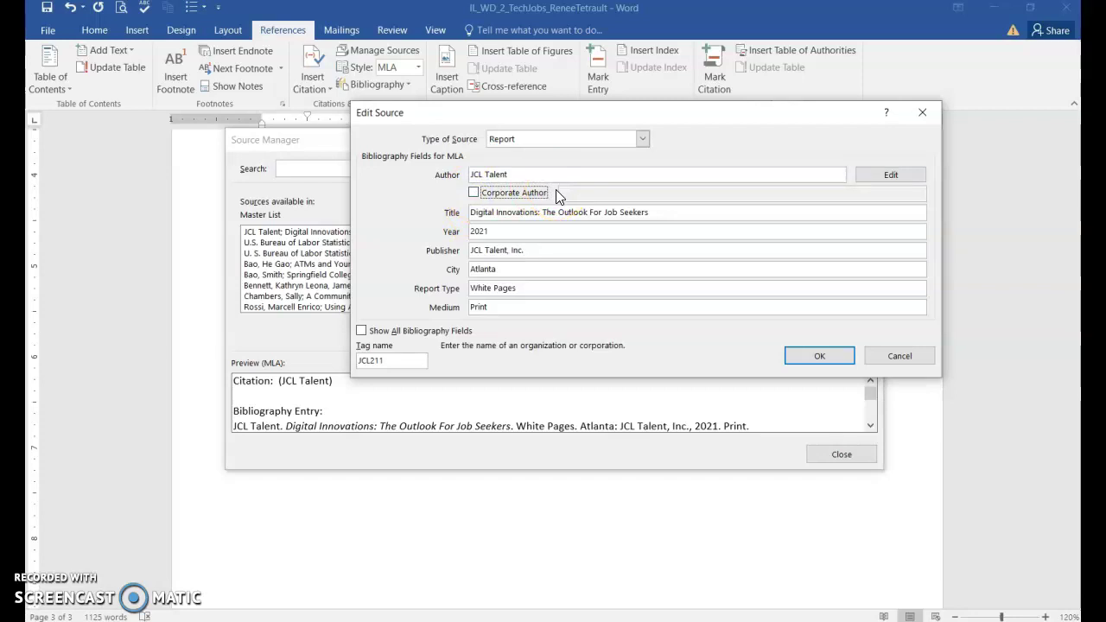
{"action": "left_click_drag", "start_coordinate": [516, 176], "coordinate": [469, 176]}
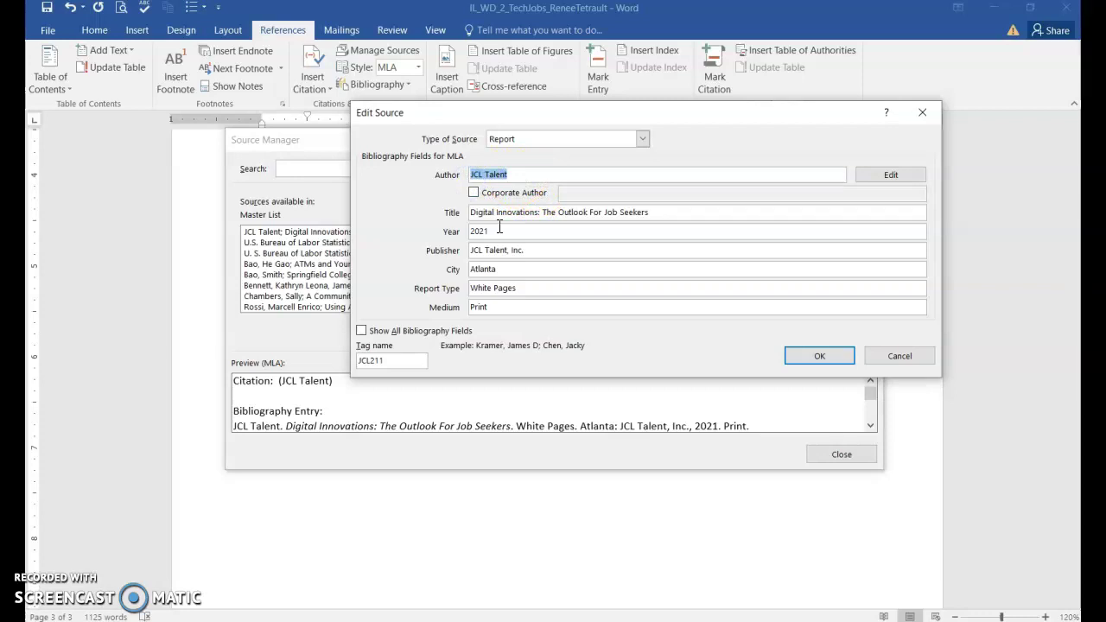
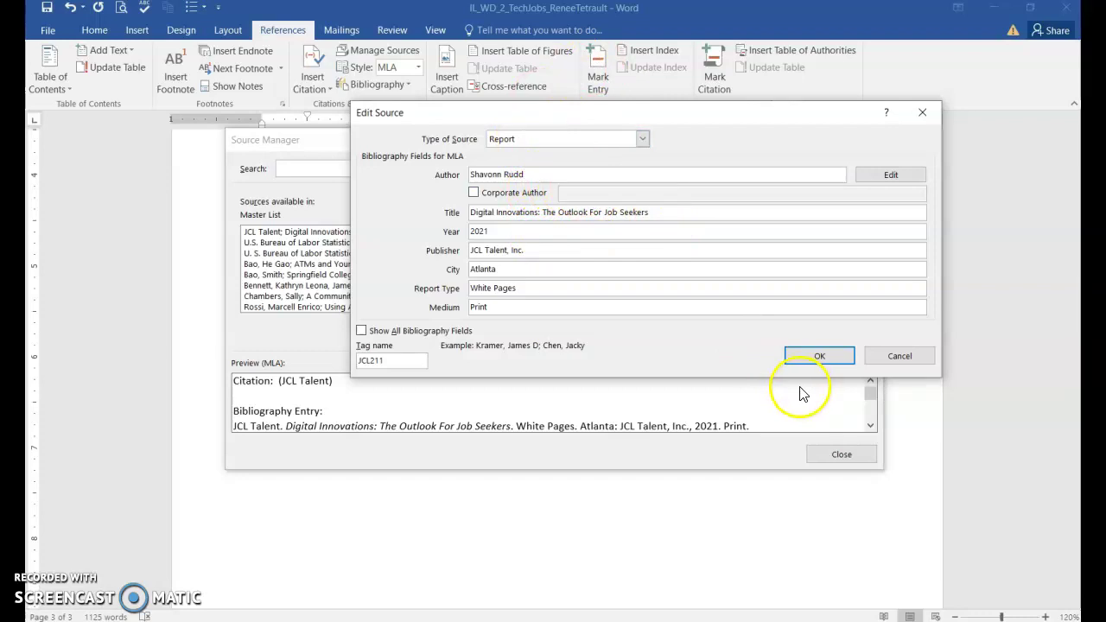
{"action": "left_click", "coordinate": [818, 354]}
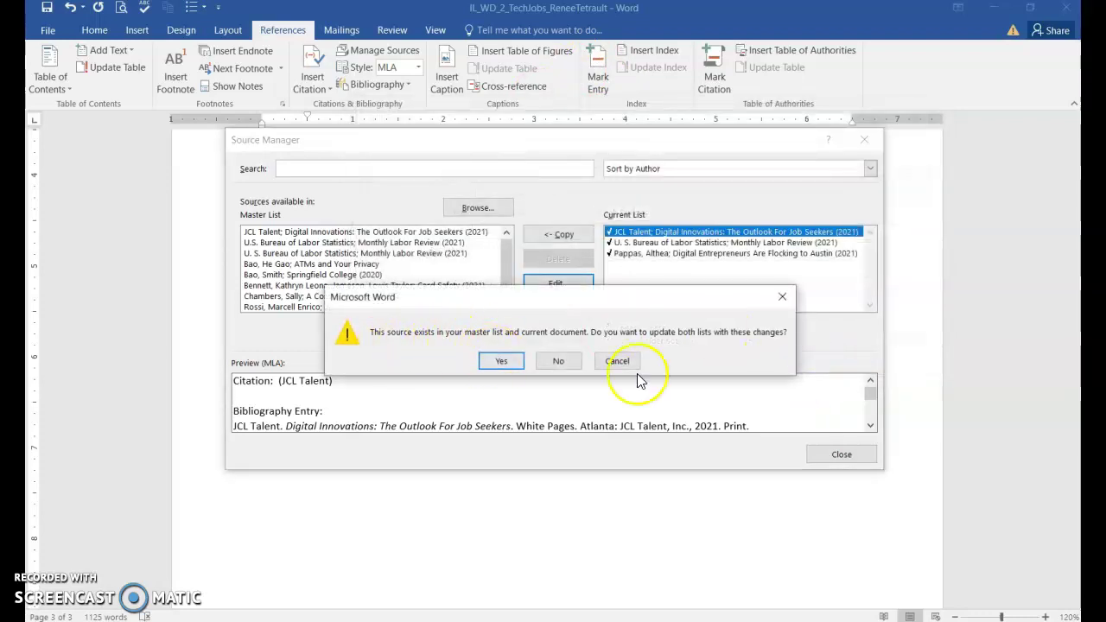
{"action": "left_click", "coordinate": [509, 363]}
{"action": "left_click", "coordinate": [862, 455]}
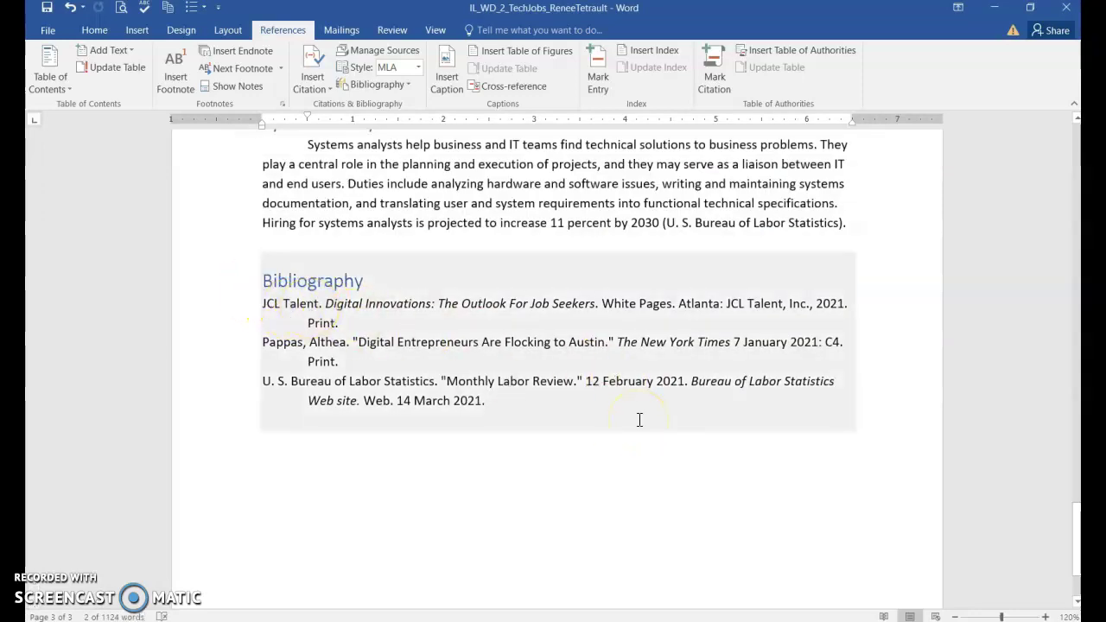
Update the bibliography so the Digital Innovations report lists its individual author, re-sorted alphabetically
{"action": "left_click", "coordinate": [369, 309]}
{"action": "left_click", "coordinate": [425, 318]}
{"action": "left_click", "coordinate": [328, 278]}
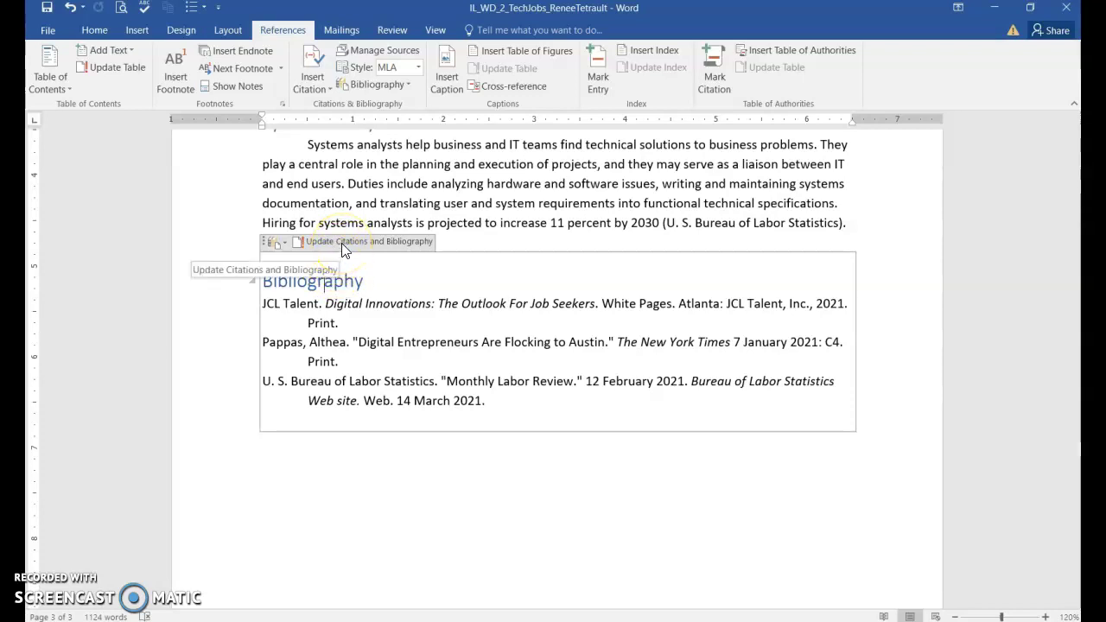
{"action": "left_click", "coordinate": [341, 243]}
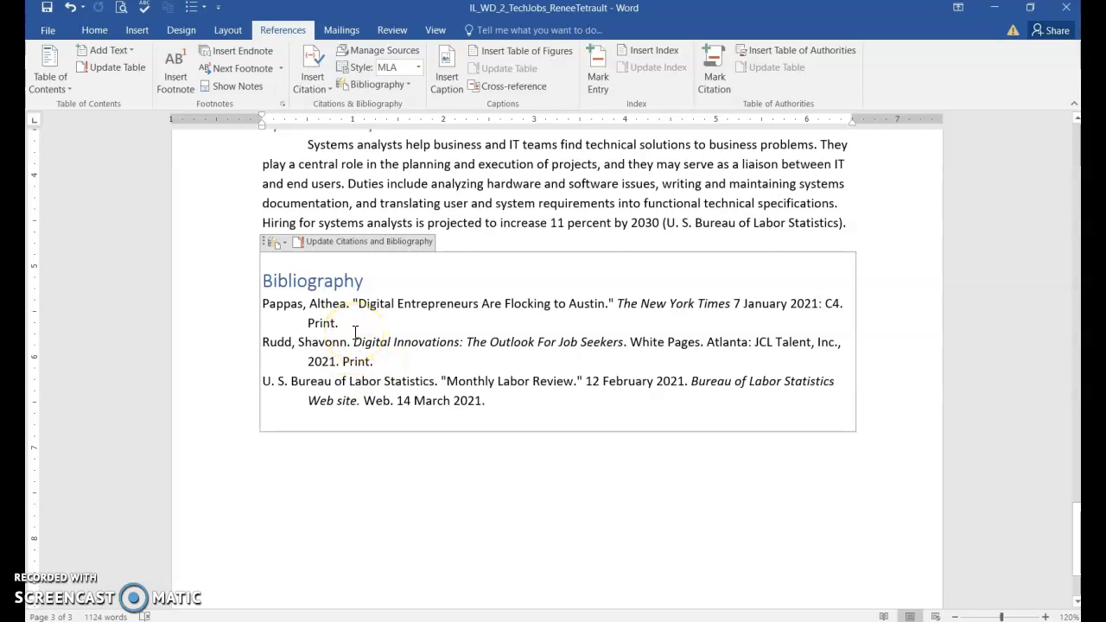
Type the author's full name on a new line below the bibliography, with the surname capitalised
{"action": "key", "text": "ctrl+End"}
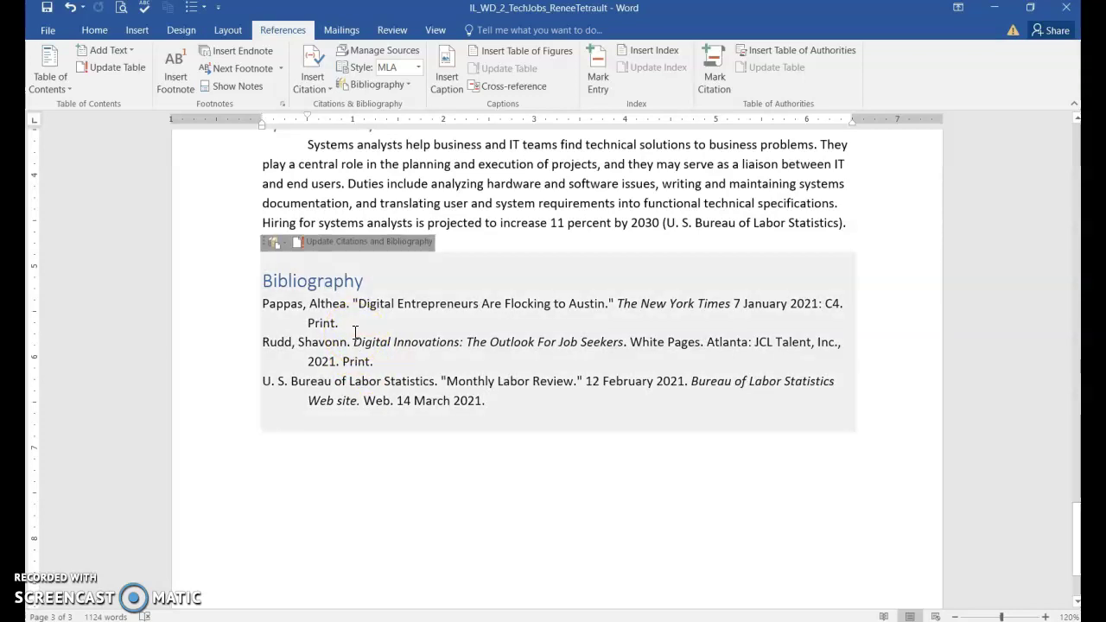
{"action": "key", "text": "Return"}
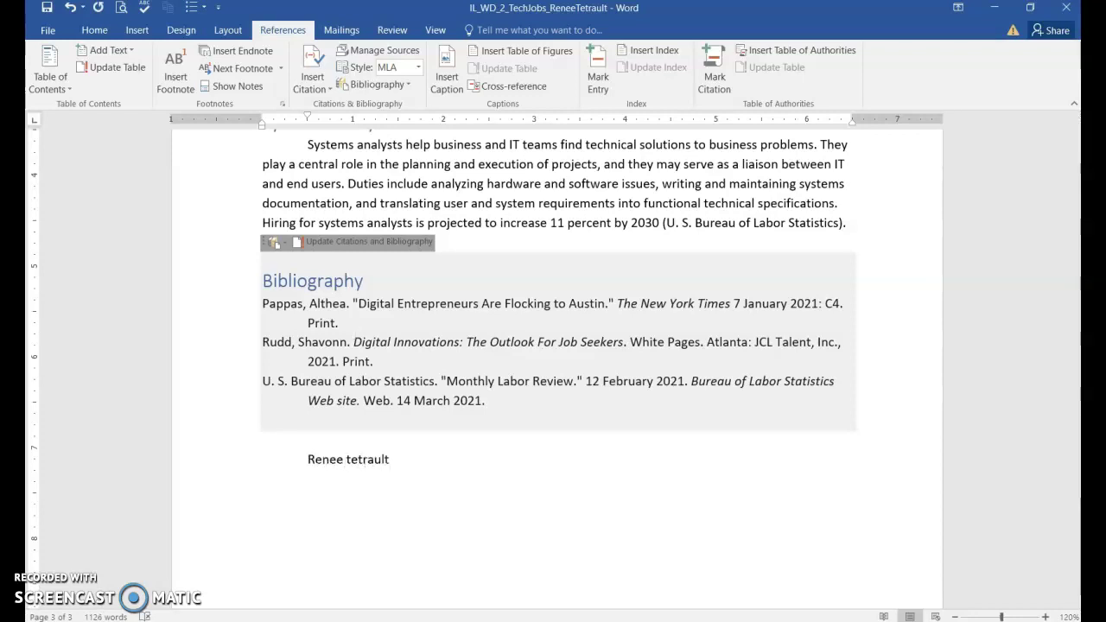
{"action": "type", "text": "Te"}
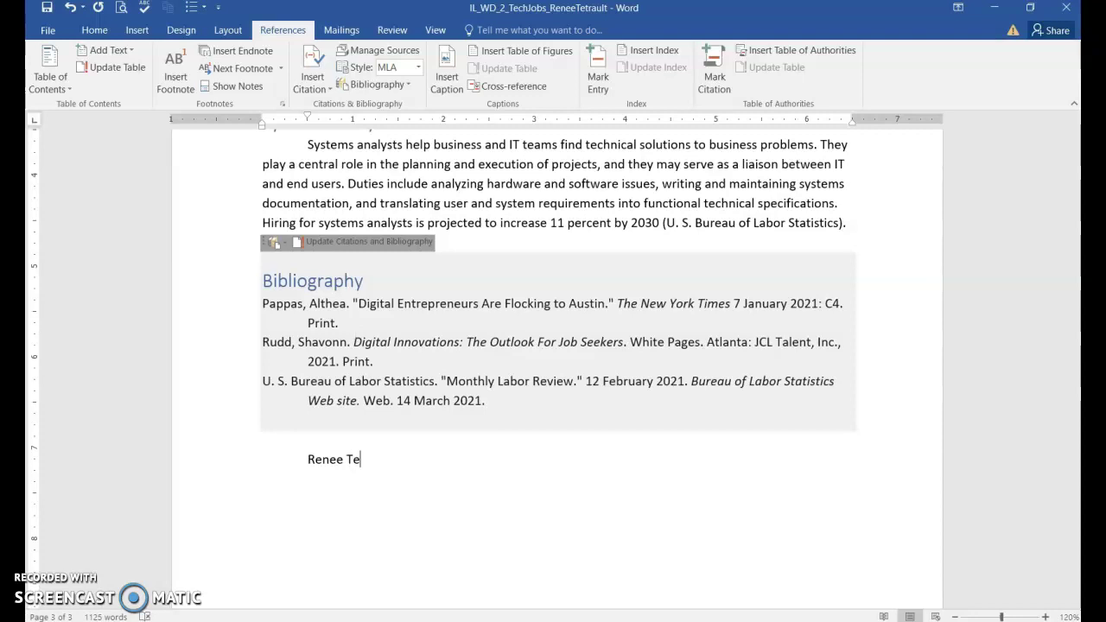
{"action": "type", "text": "trault"}
Show the report as Multiple Pages zoomed to 50% so all three pages appear side by side
{"action": "key", "text": "ctrl+Home"}
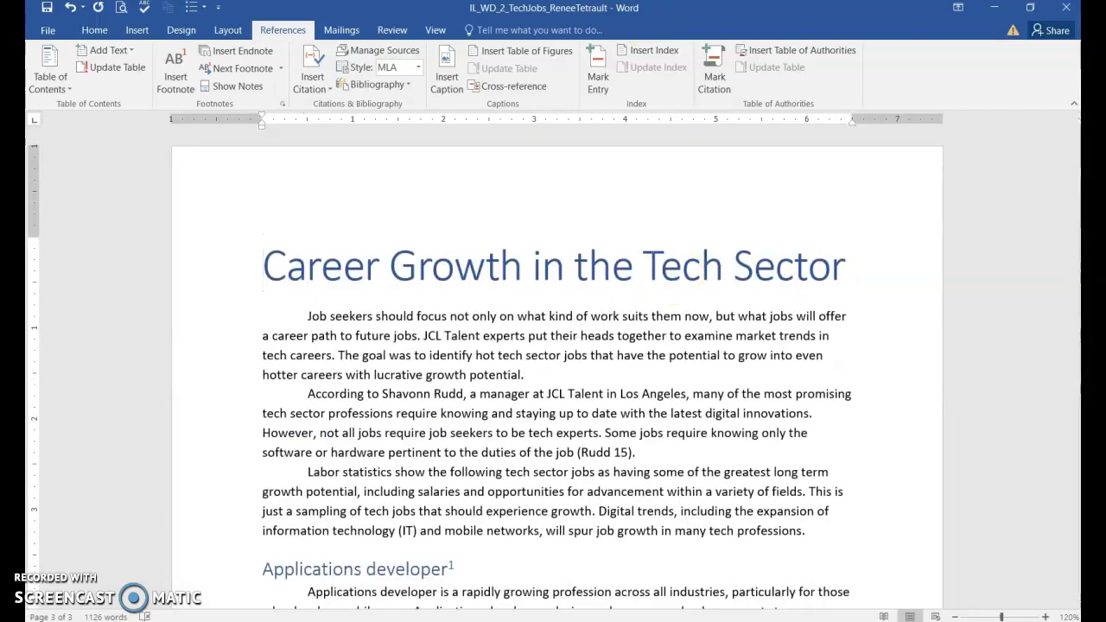
{"action": "left_click", "coordinate": [438, 30]}
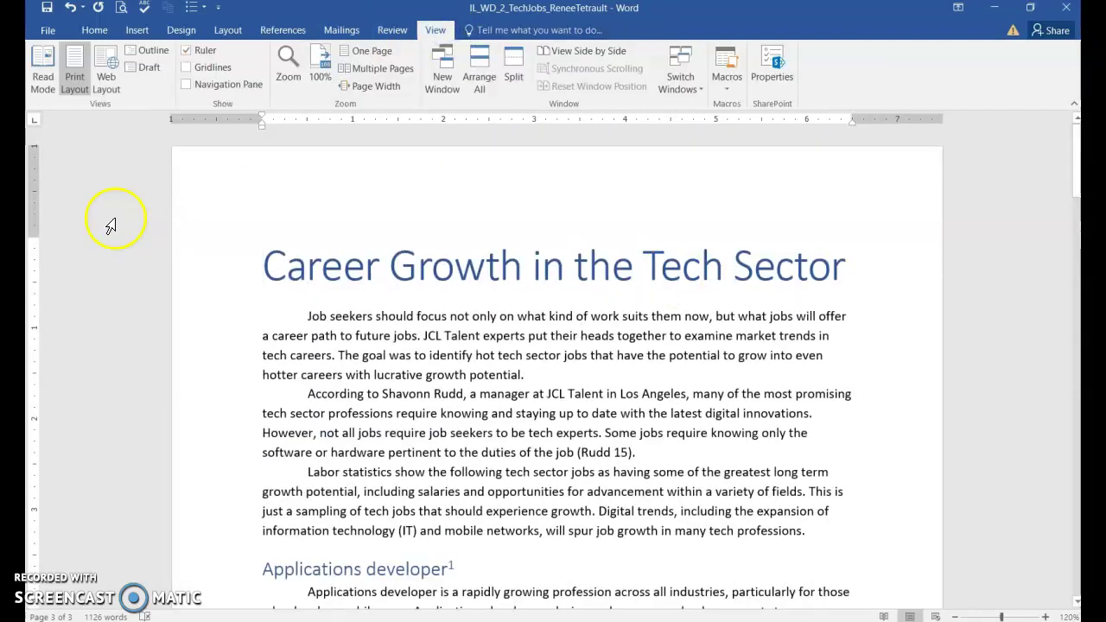
{"action": "left_click", "coordinate": [376, 68]}
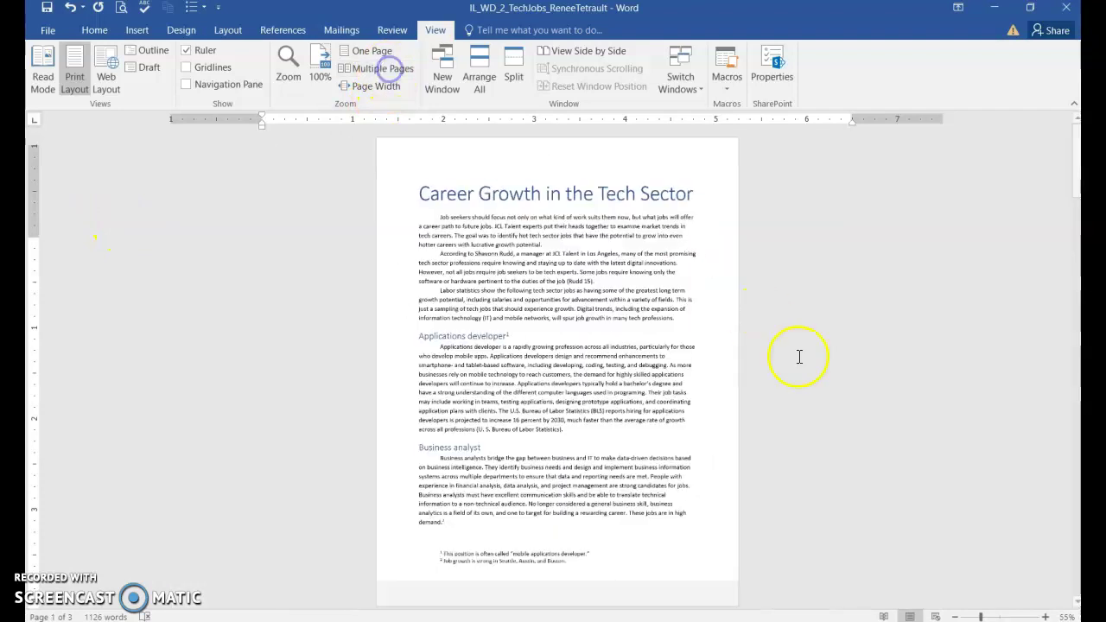
{"action": "left_click", "coordinate": [955, 617]}
{"action": "left_click", "coordinate": [756, 583]}
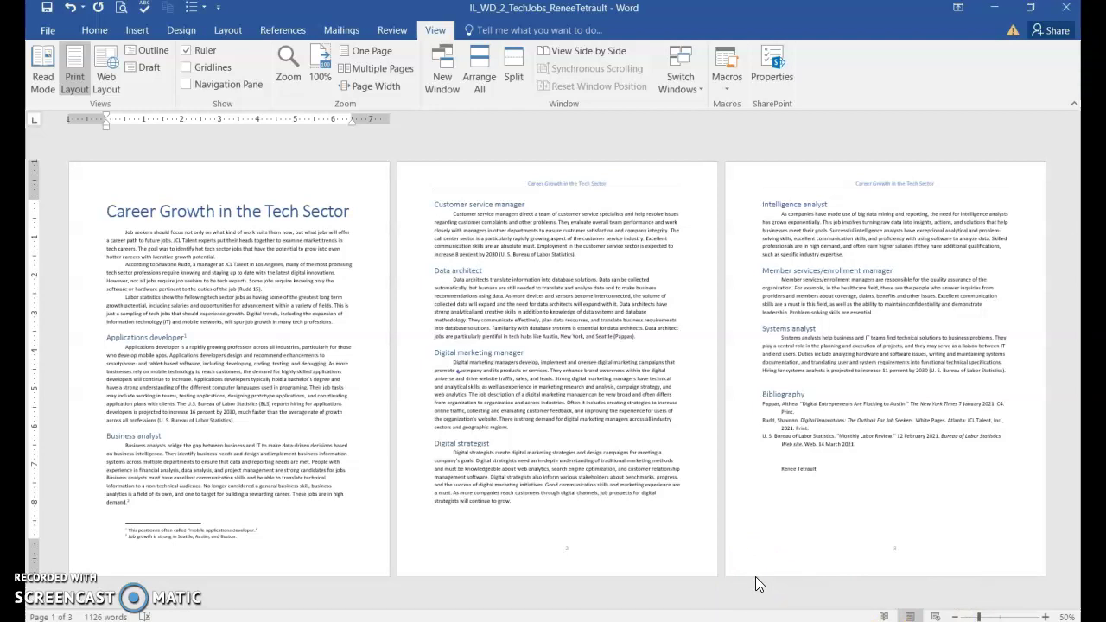
{"action": "left_click", "coordinate": [380, 26]}
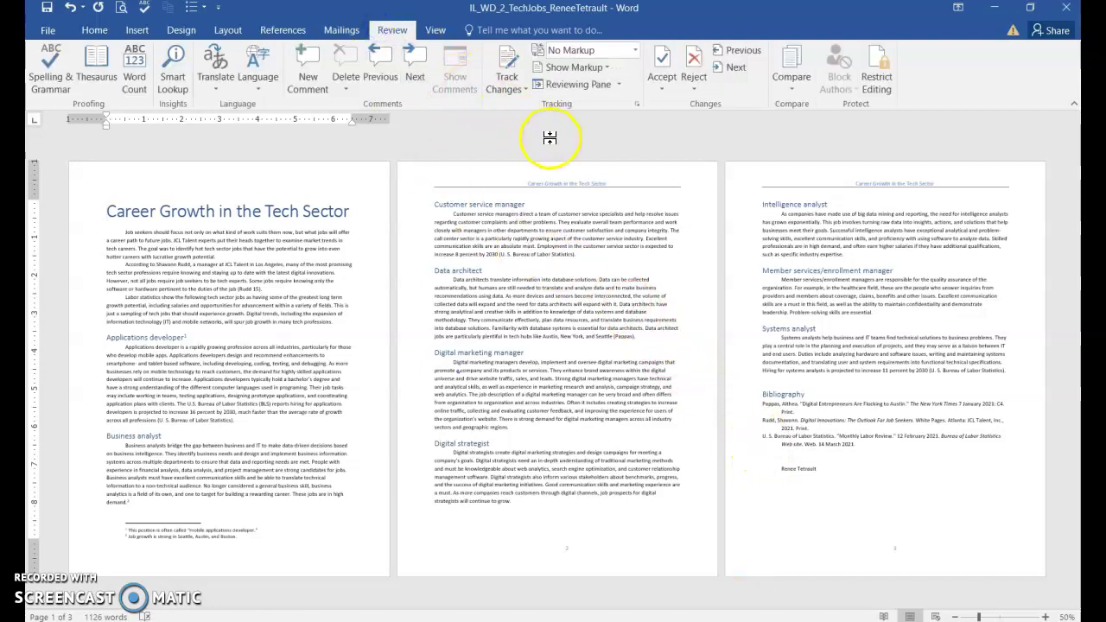
Set the markup display to All Markup so comments show, then save the report
{"action": "left_click", "coordinate": [636, 51]}
{"action": "left_click", "coordinate": [602, 82]}
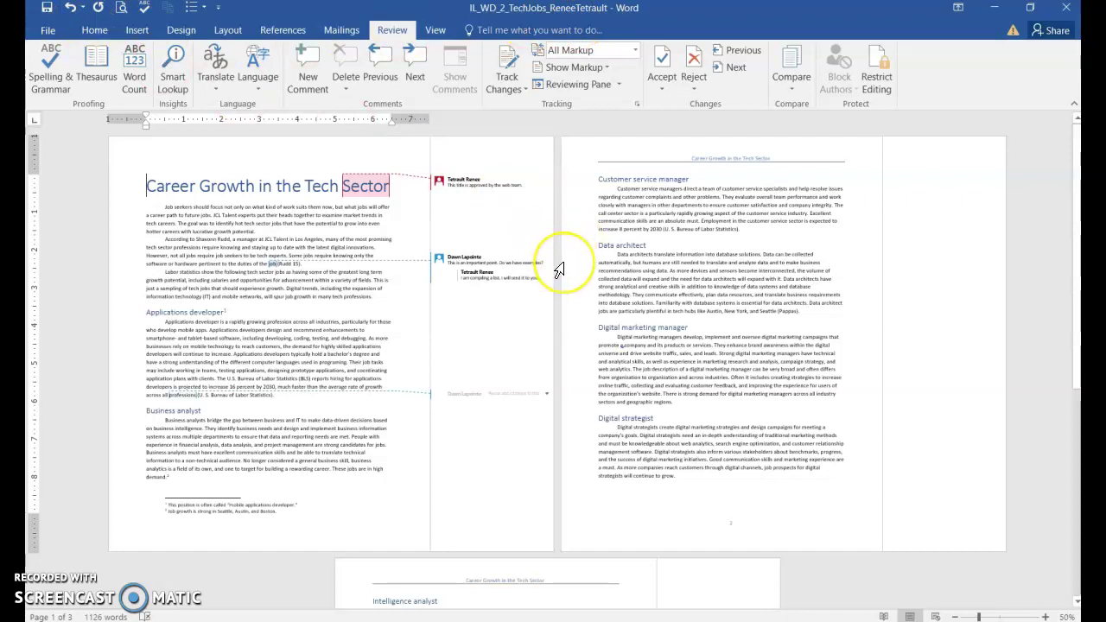
{"action": "key", "text": "ctrl+s"}
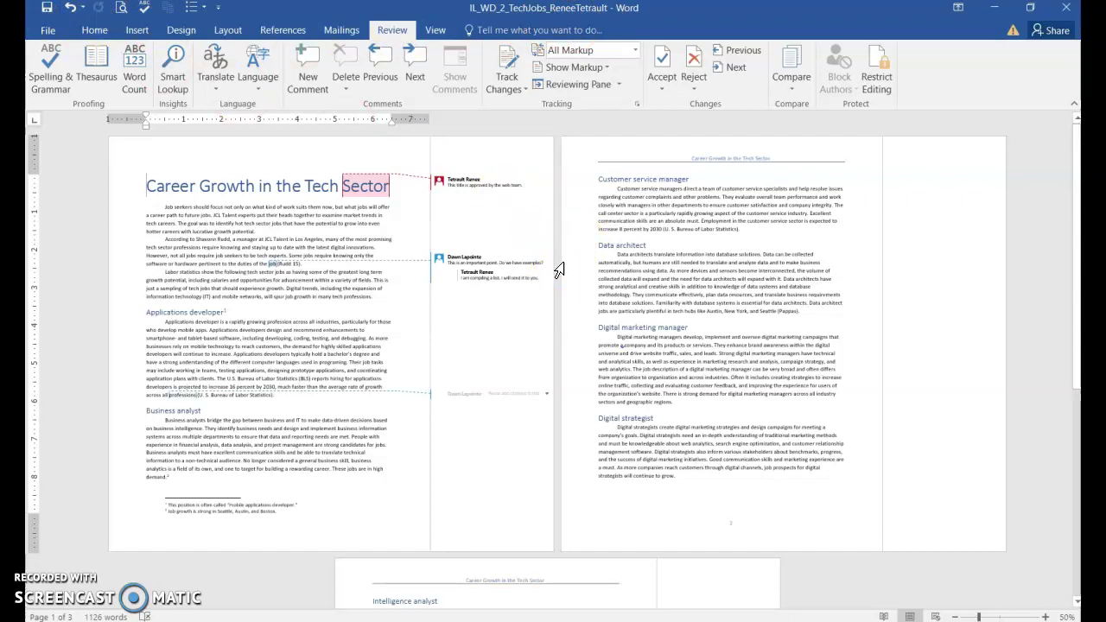
{"action": "left_click", "coordinate": [45, 9]}
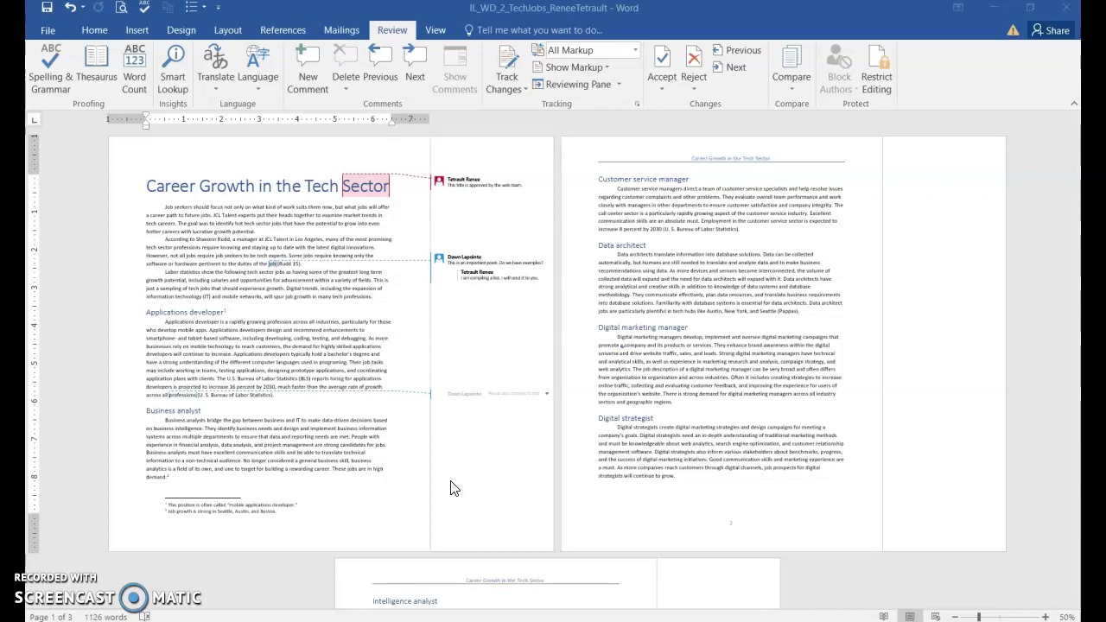
On the Info page, show all properties and launch Inspect Document from Check for Issues
{"action": "left_click", "coordinate": [45, 30]}
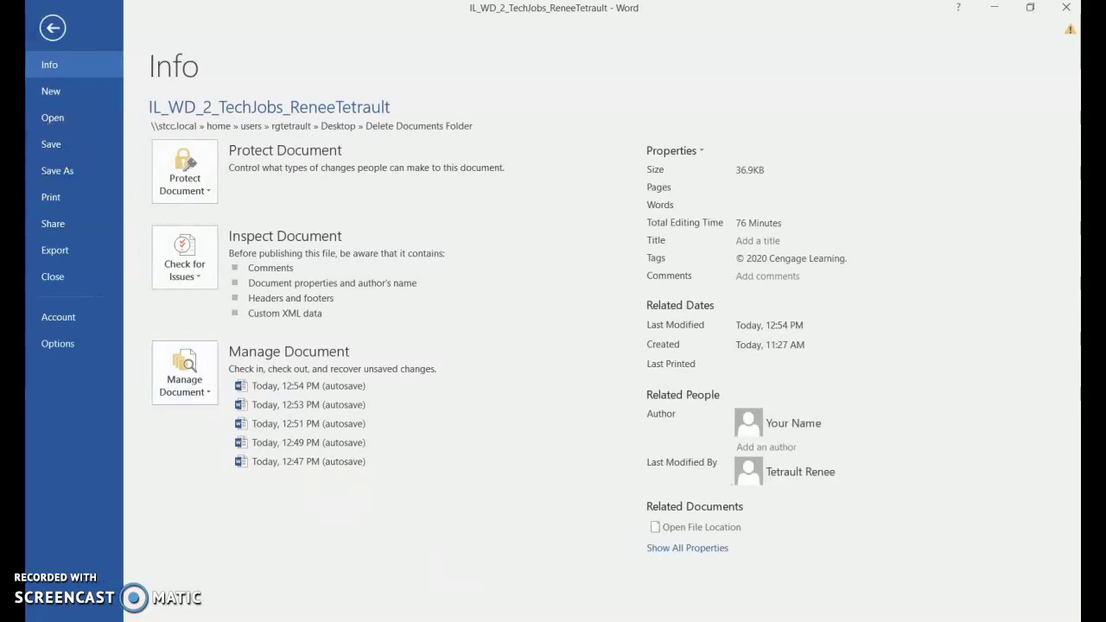
{"action": "left_click", "coordinate": [683, 549]}
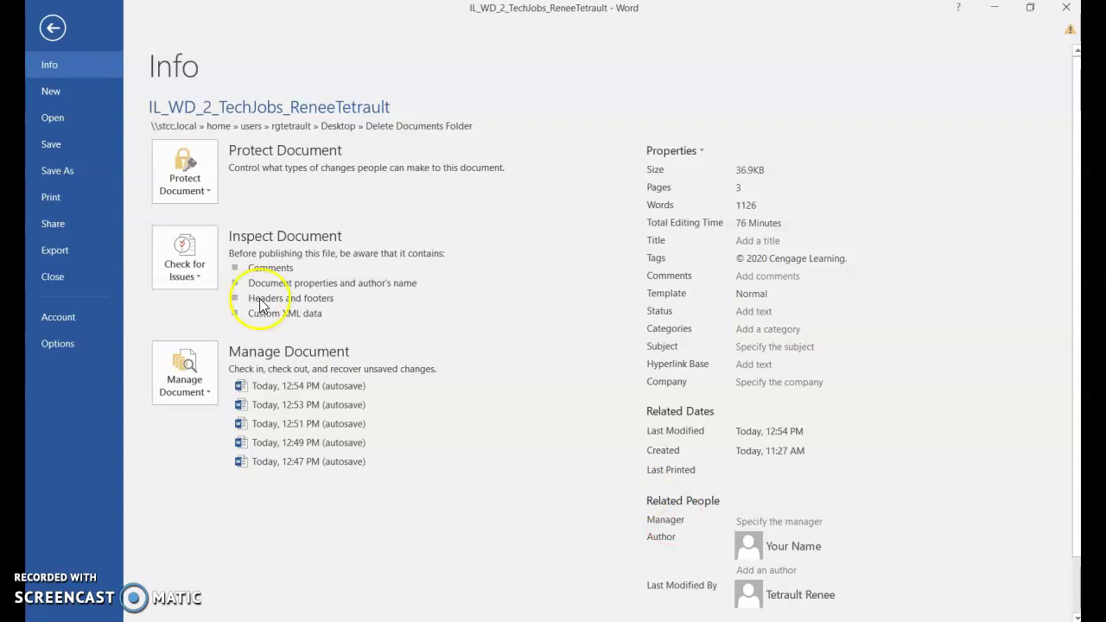
{"action": "left_click", "coordinate": [175, 271]}
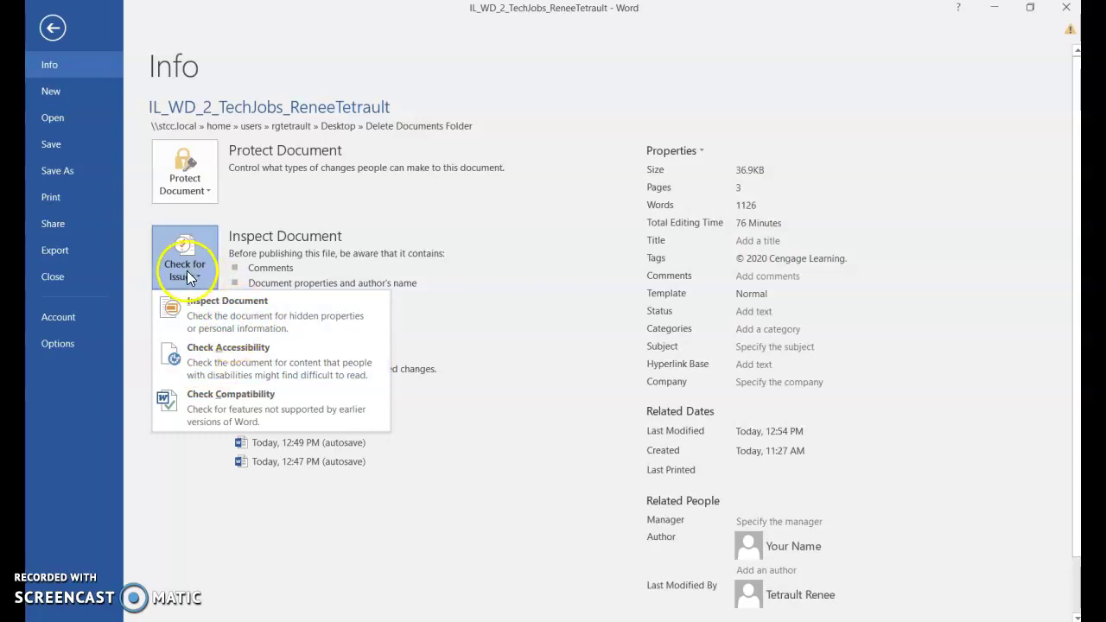
{"action": "left_click", "coordinate": [214, 316]}
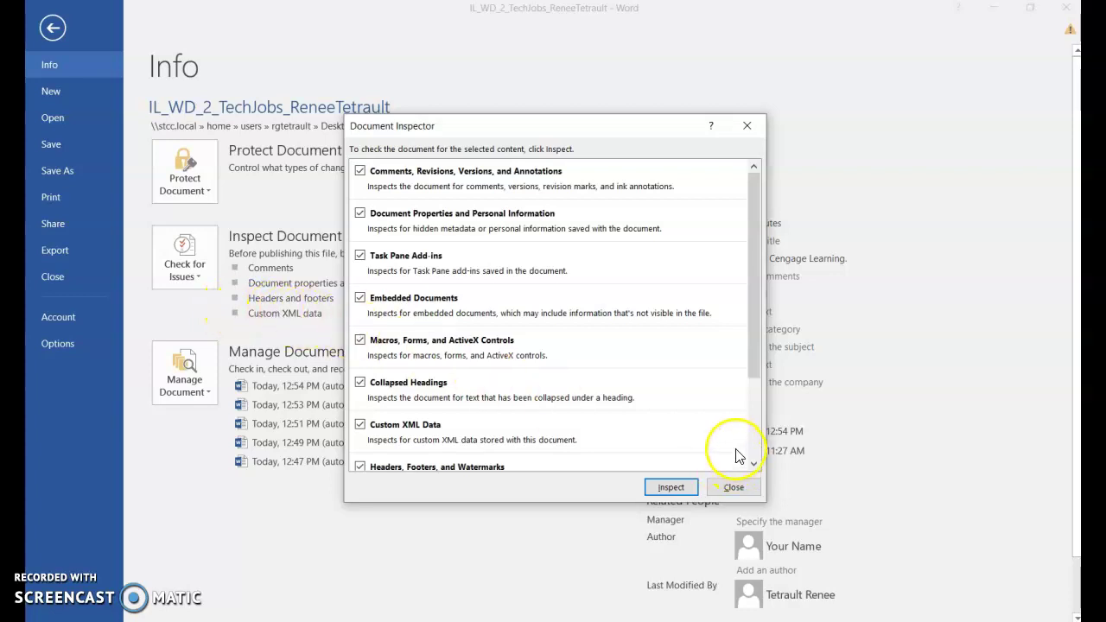
Run the inspection and remove all comments and all document properties and personal information
{"action": "left_click_drag", "start_coordinate": [753, 356], "coordinate": [772, 330]}
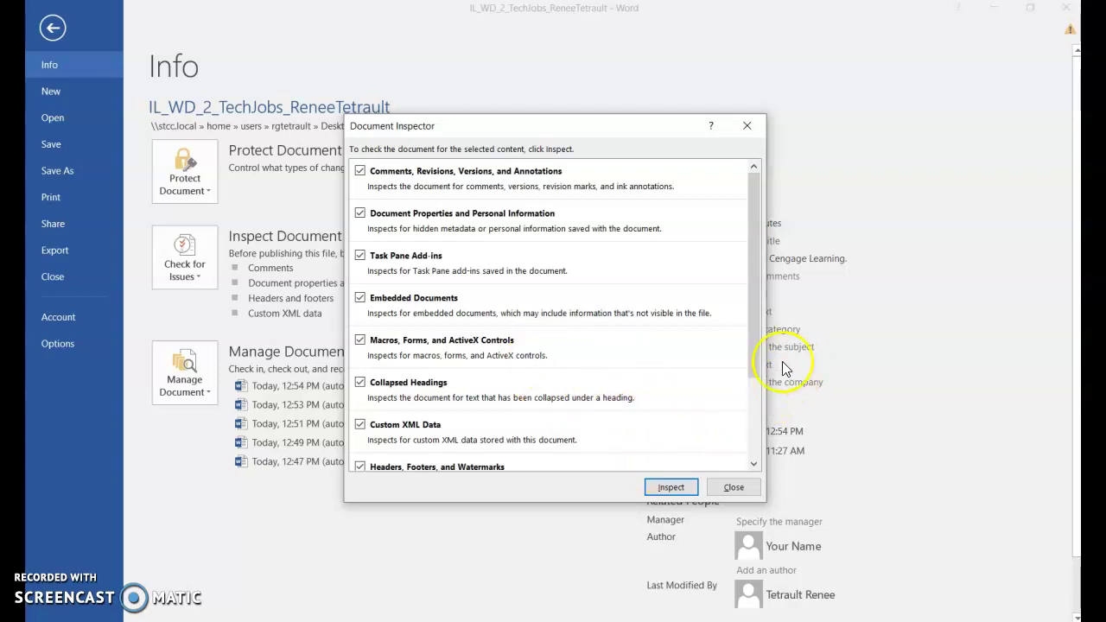
{"action": "left_click_drag", "start_coordinate": [754, 361], "coordinate": [757, 438]}
{"action": "left_click", "coordinate": [670, 488]}
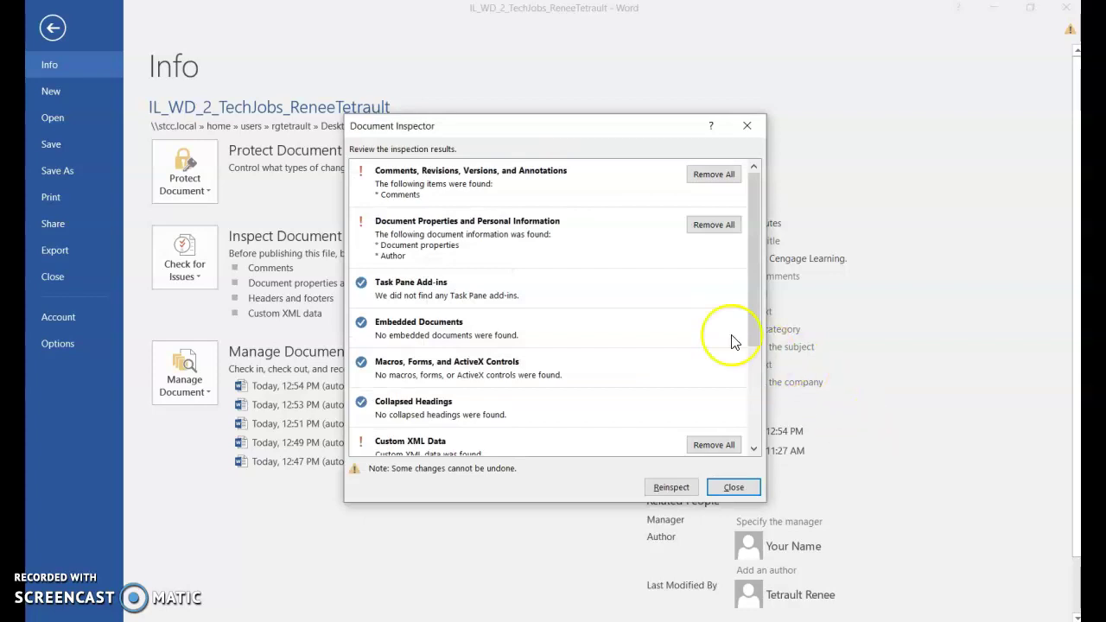
{"action": "left_click", "coordinate": [709, 175]}
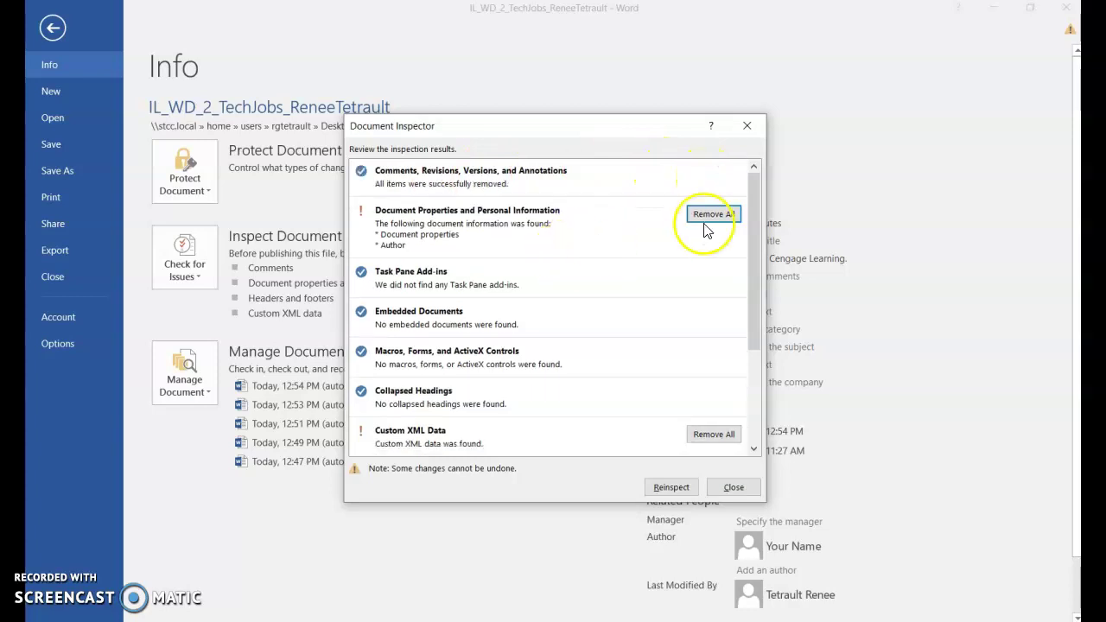
{"action": "left_click", "coordinate": [717, 217]}
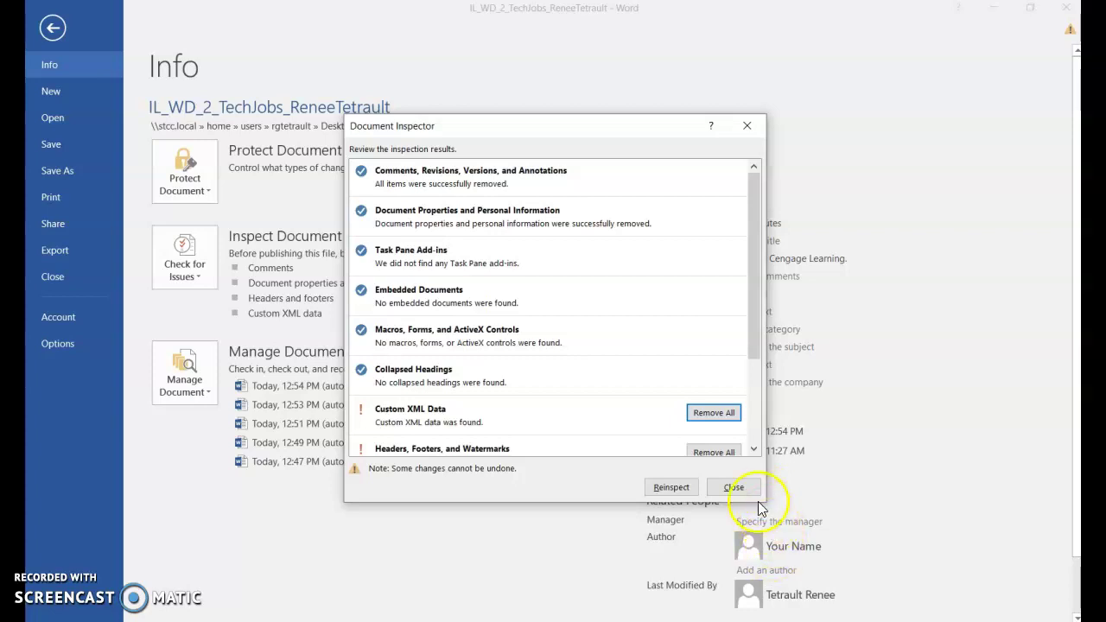
{"action": "left_click", "coordinate": [732, 487]}
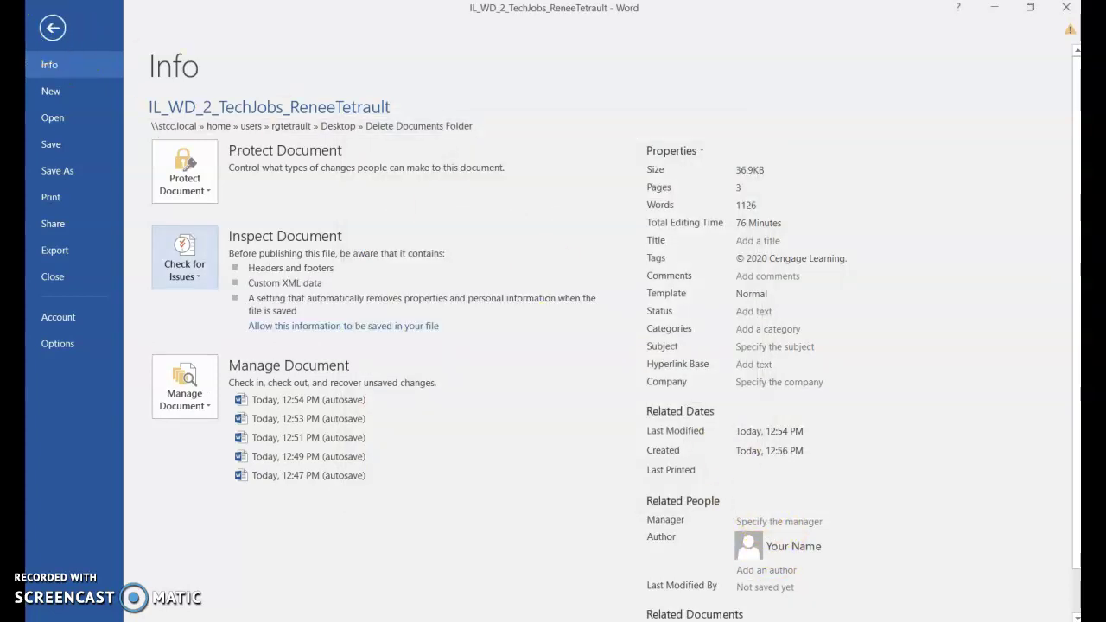
Leave Backstage view and return to the report's pages
{"action": "left_click", "coordinate": [53, 31]}
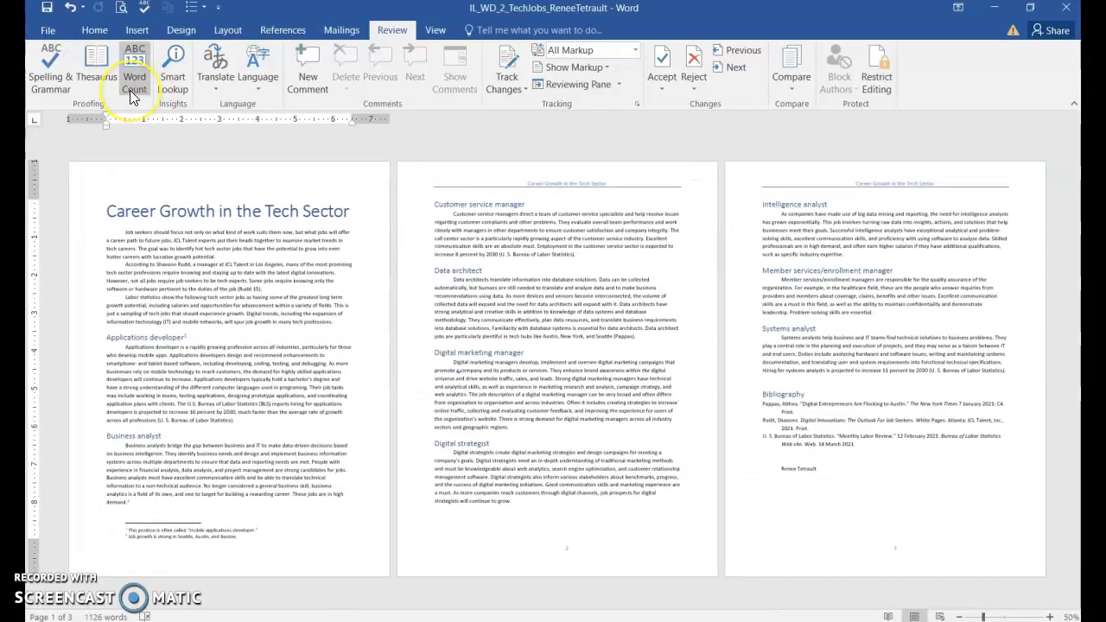